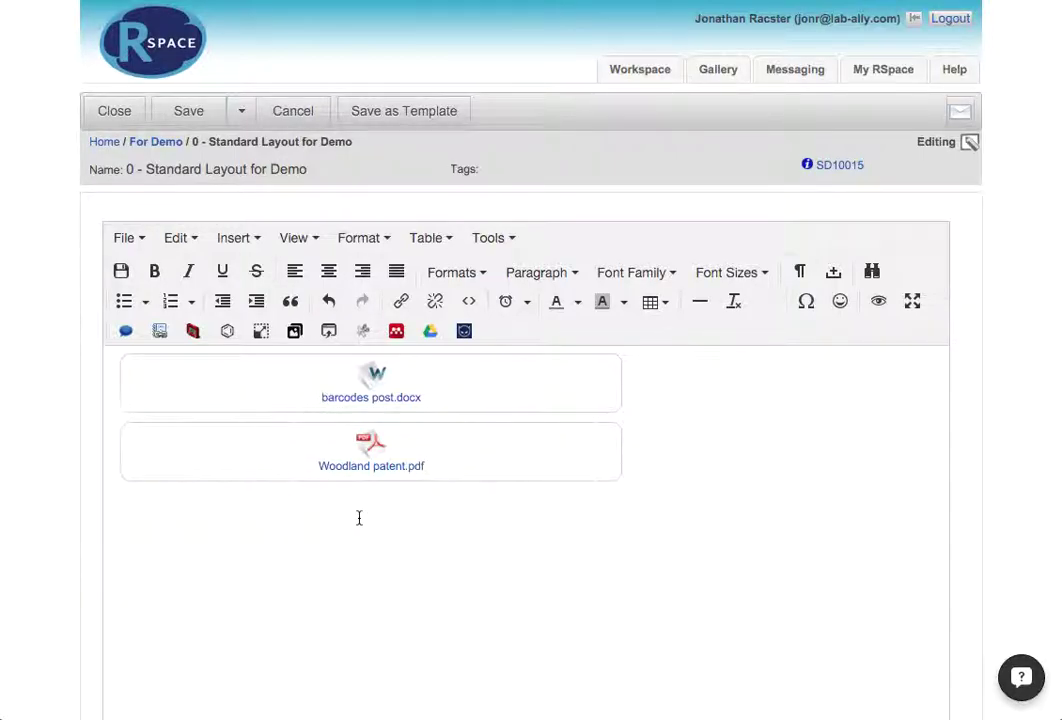
- Insert a 3 x 3 table in the document below the barcodes post.docx and Woodland patent.pdf attachments
{"action": "left_click", "coordinate": [364, 585]}
{"action": "scroll", "coordinate": [364, 585], "scroll_direction": "down", "scroll_amount": 3}
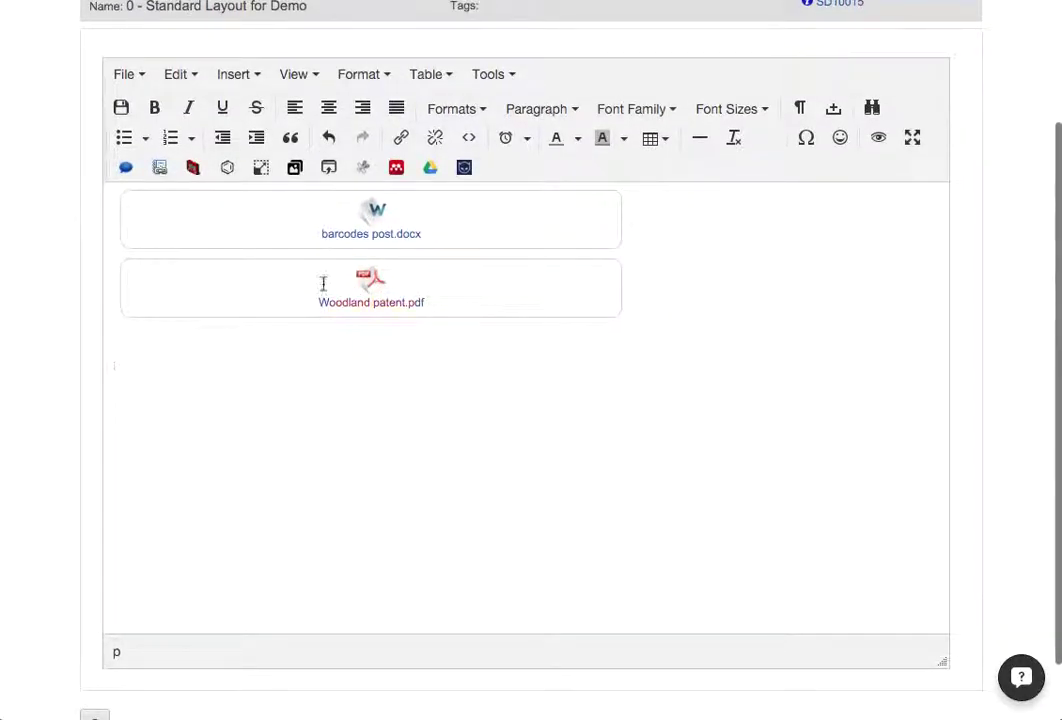
{"action": "scroll", "coordinate": [297, 505], "scroll_direction": "down", "scroll_amount": 1}
{"action": "scroll", "coordinate": [297, 504], "scroll_direction": "up", "scroll_amount": 3}
{"action": "left_click", "coordinate": [297, 500]}
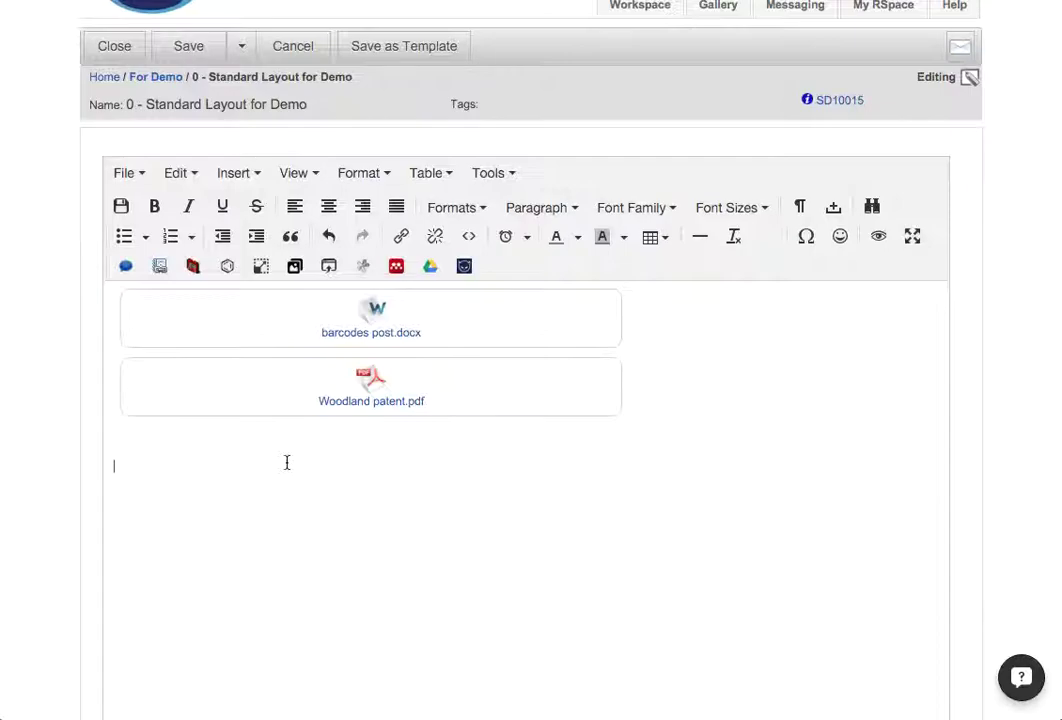
{"action": "left_click", "coordinate": [442, 176]}
{"action": "mouse_move", "coordinate": [448, 203]}
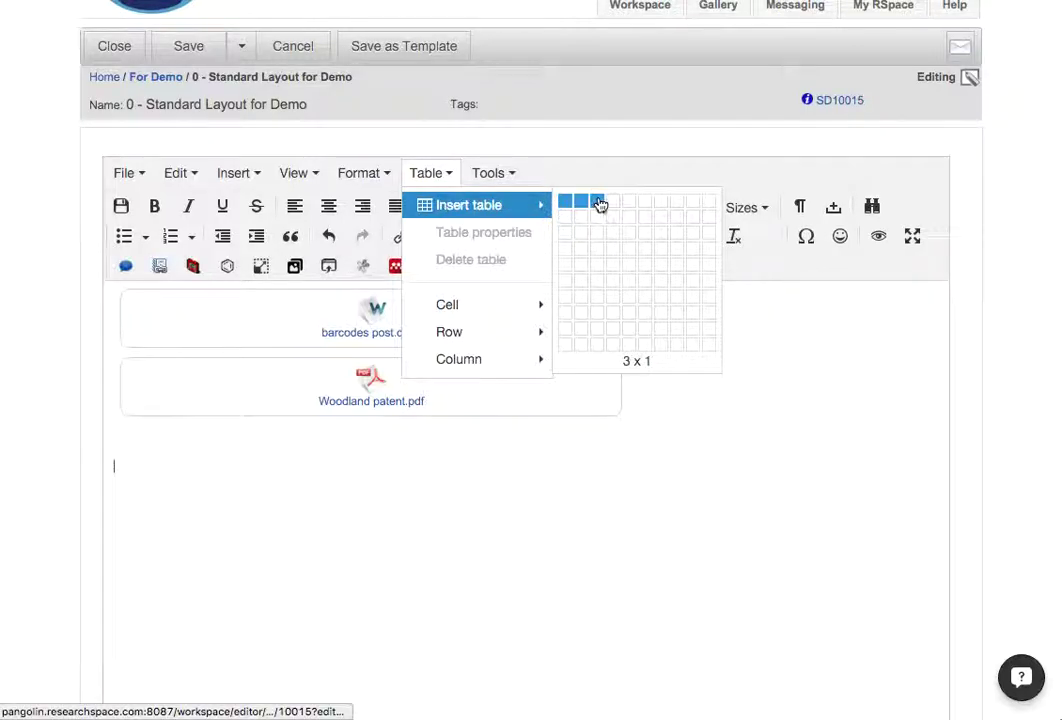
{"action": "left_click", "coordinate": [600, 232]}
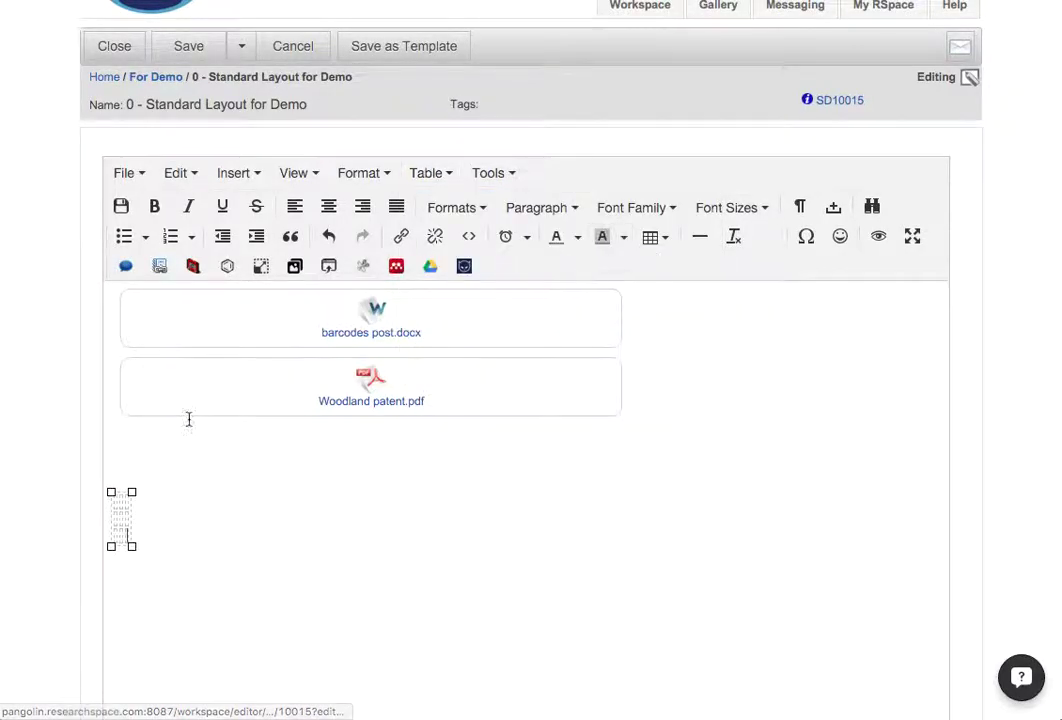
- Enlarge the new table to a little over half the width of the editing area
{"action": "left_click_drag", "start_coordinate": [132, 547], "coordinate": [540, 647]}
{"action": "scroll", "coordinate": [540, 682], "scroll_direction": "down", "scroll_amount": 2}
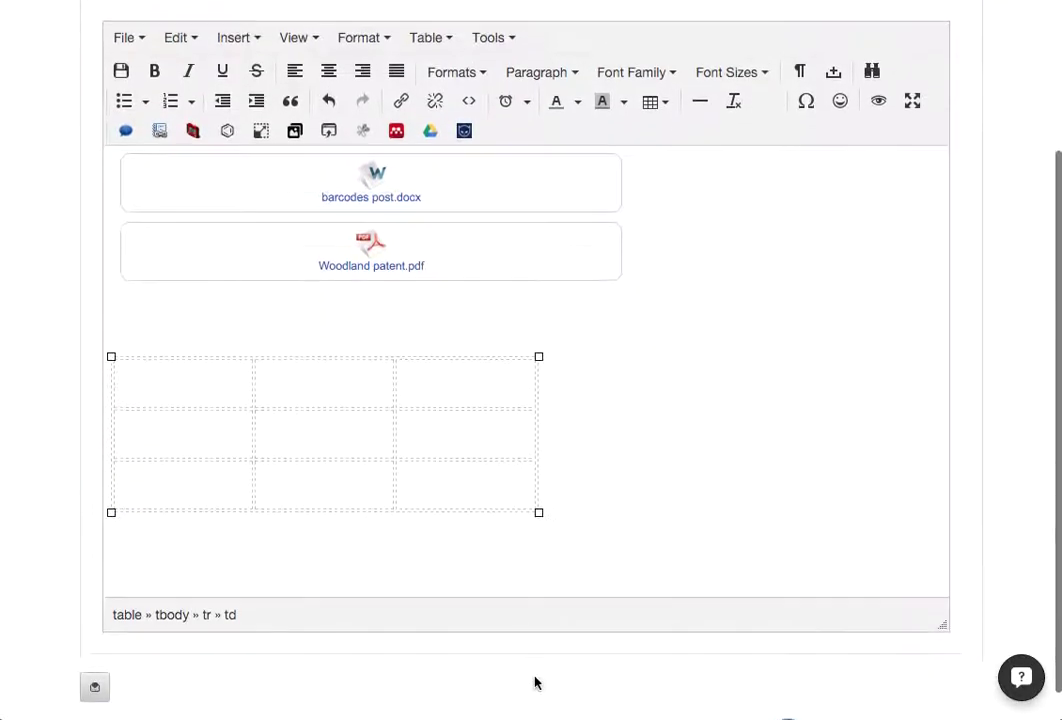
{"action": "scroll", "coordinate": [535, 683], "scroll_direction": "down", "scroll_amount": 1}
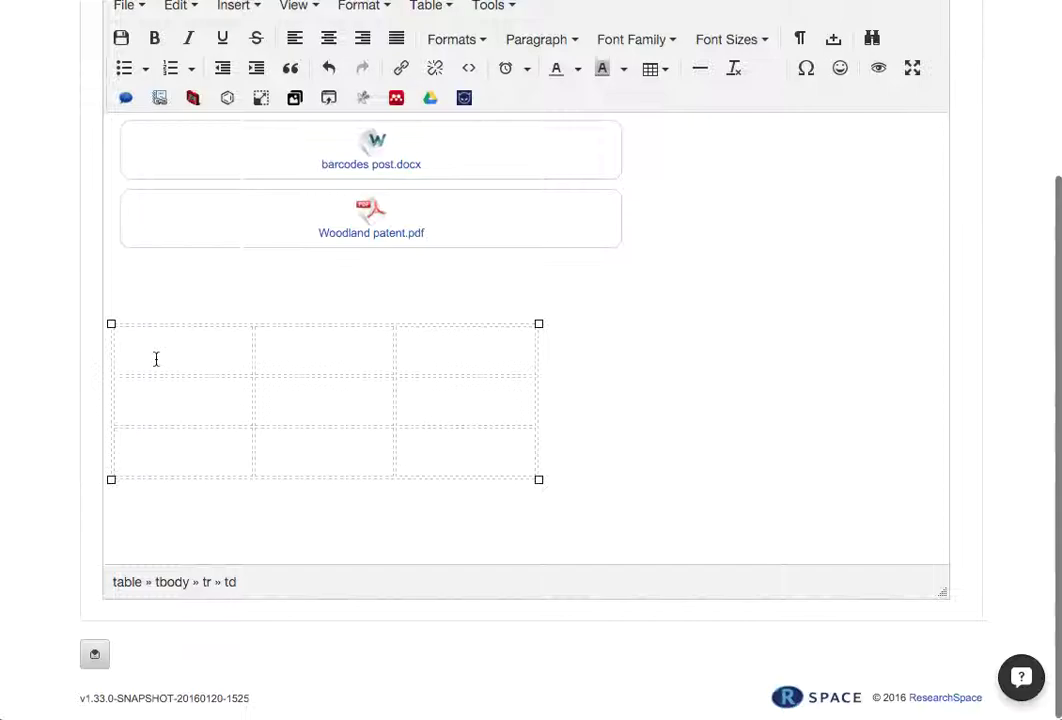
- Insert Hudson et al.pdf from the Document Gallery into the first cell of the table's top row
{"action": "scroll", "coordinate": [156, 355], "scroll_direction": "up", "scroll_amount": 4}
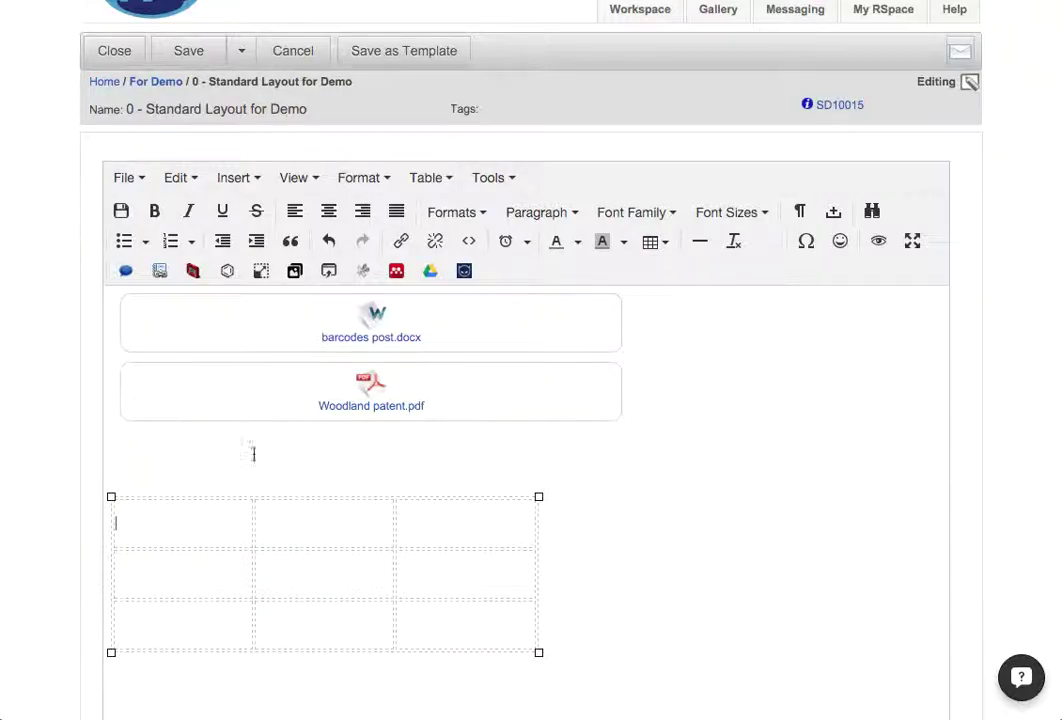
{"action": "left_click", "coordinate": [255, 180]}
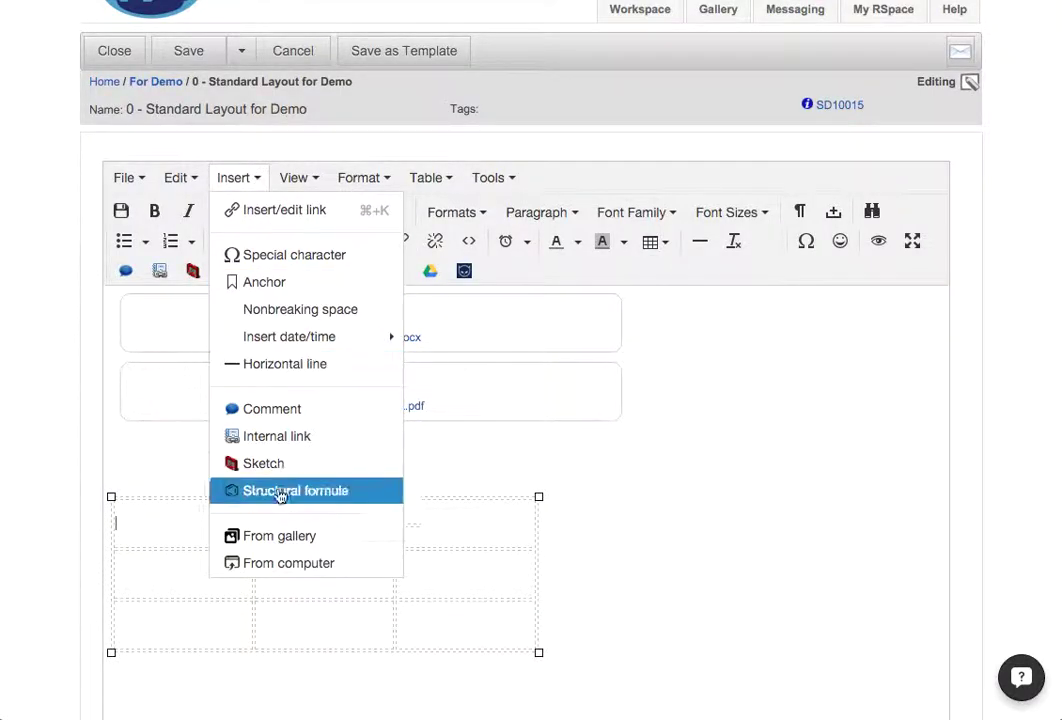
{"action": "left_click", "coordinate": [281, 537]}
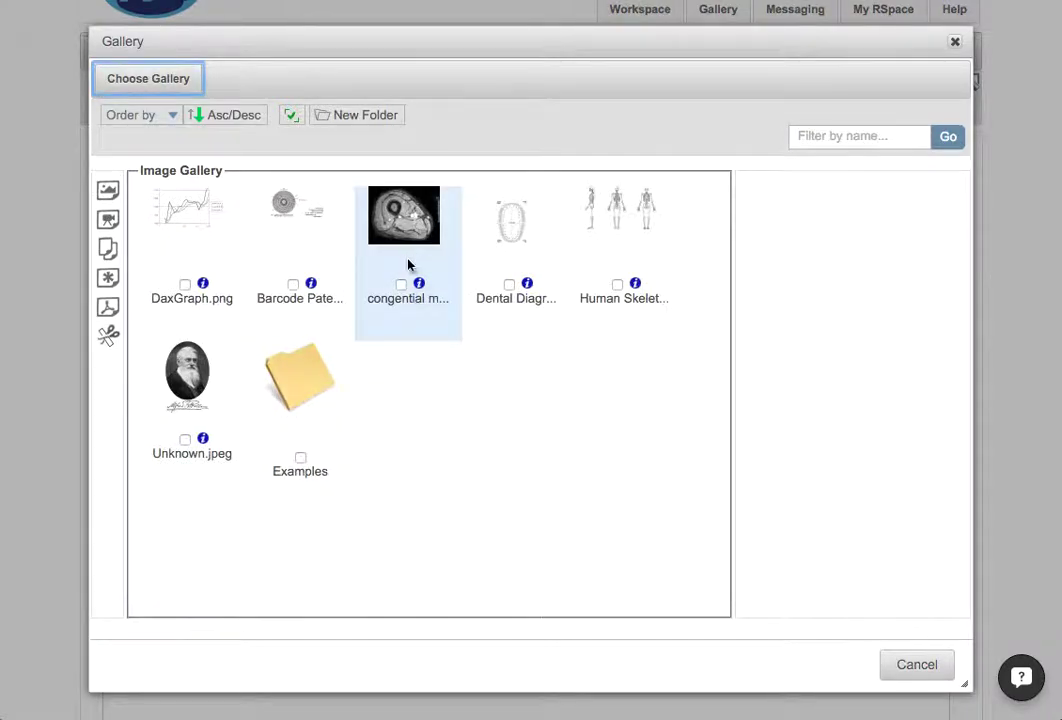
{"action": "left_click", "coordinate": [108, 248]}
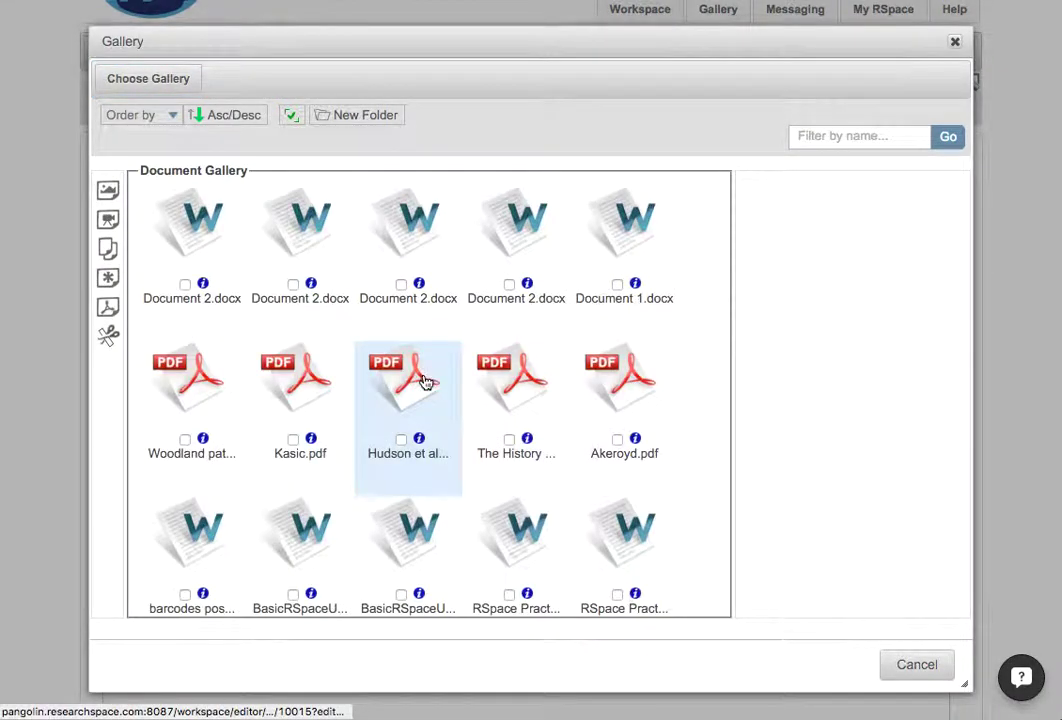
{"action": "left_click", "coordinate": [401, 440]}
{"action": "left_click", "coordinate": [436, 116]}
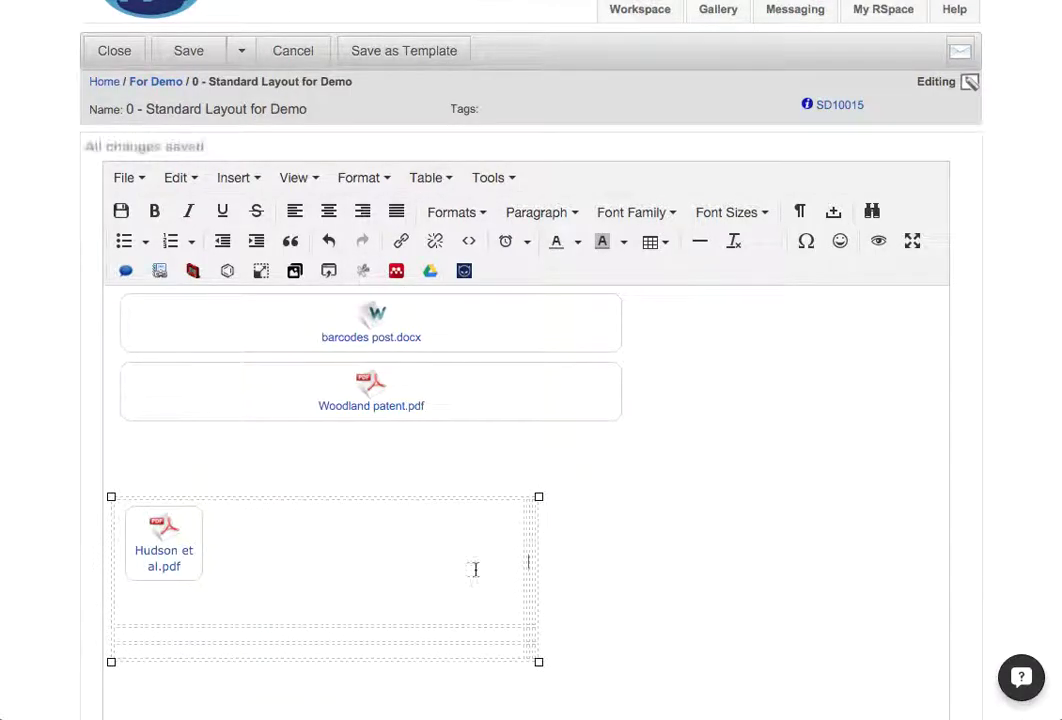
- Insert the scan image "congential m..." from the Image Gallery into the middle cell of the table's top row
{"action": "left_click", "coordinate": [250, 178]}
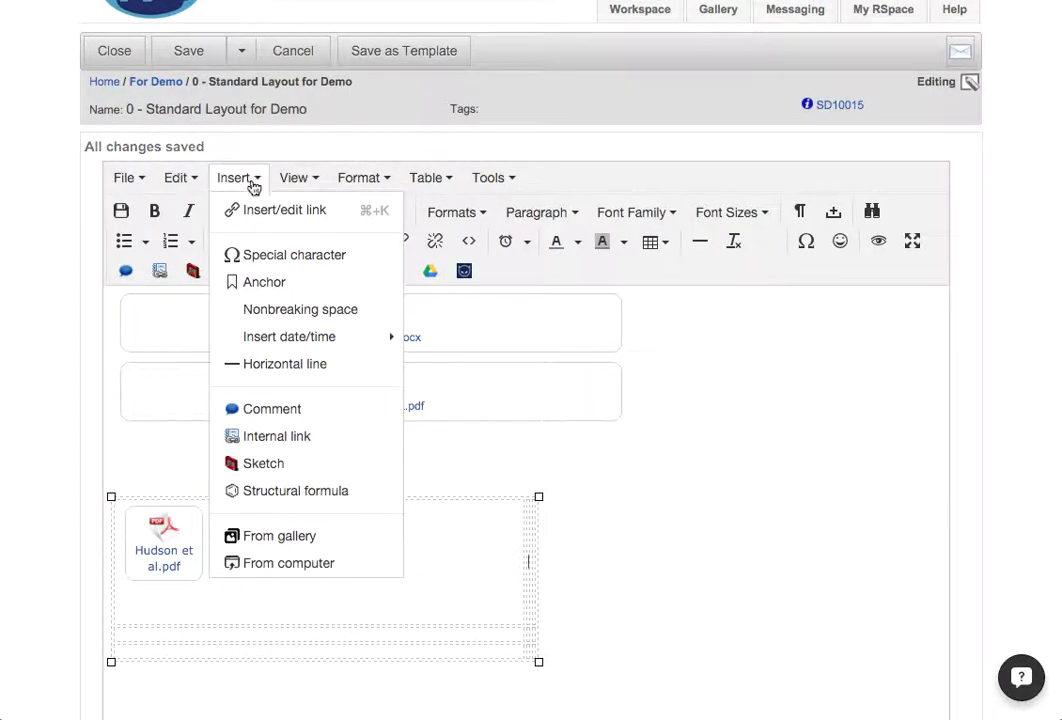
{"action": "left_click", "coordinate": [284, 535]}
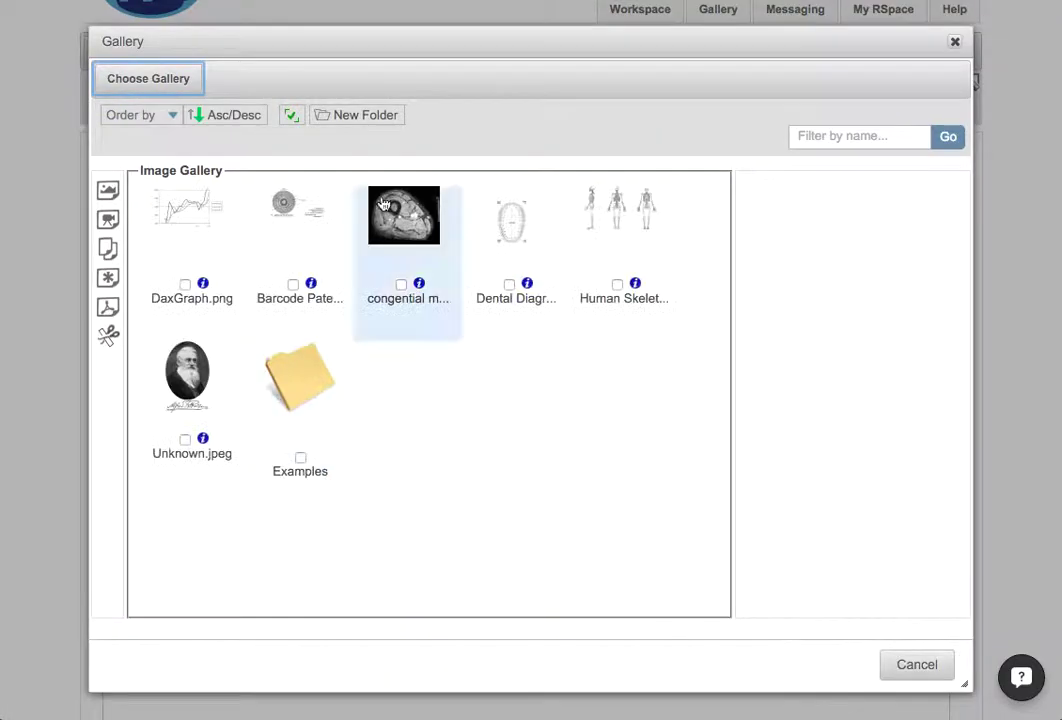
{"action": "left_click", "coordinate": [402, 286]}
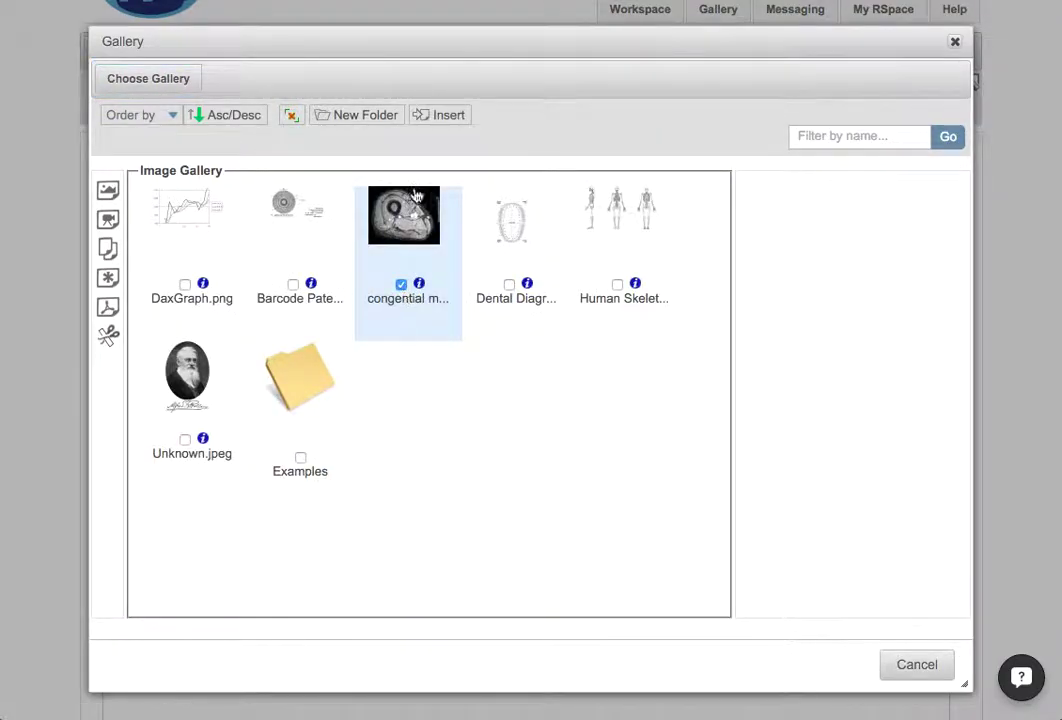
{"action": "left_click", "coordinate": [455, 115]}
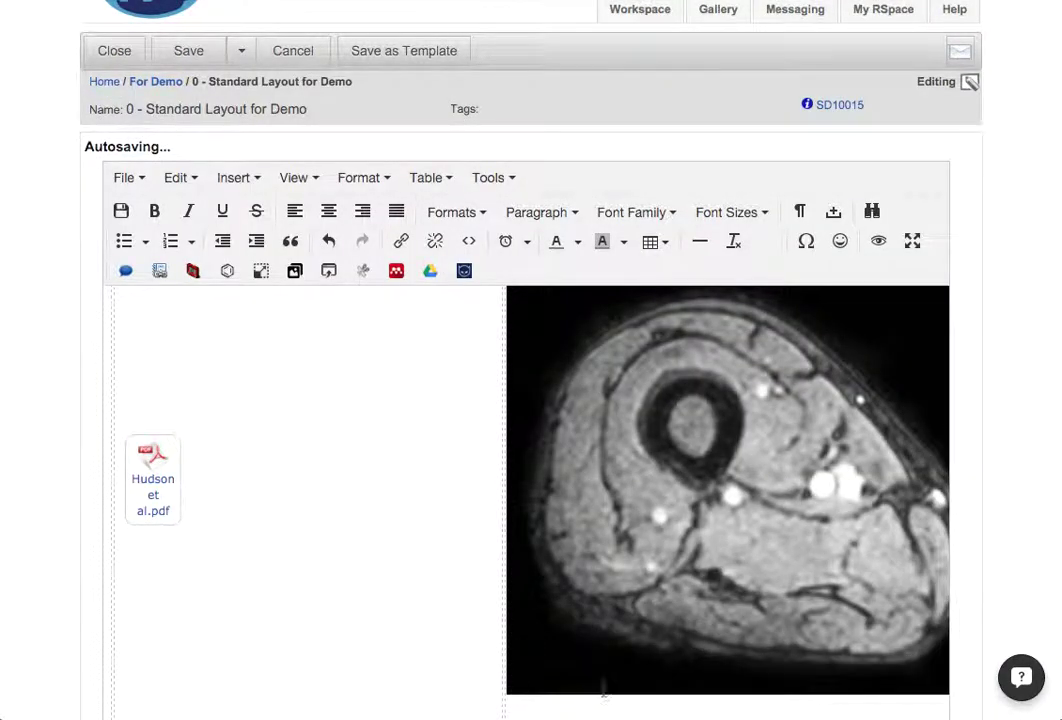
- Shrink the inserted scan image to a small thumbnail, keeping its proportions
{"action": "left_click", "coordinate": [603, 638]}
{"action": "left_click_drag", "start_coordinate": [505, 697], "coordinate": [822, 398]}
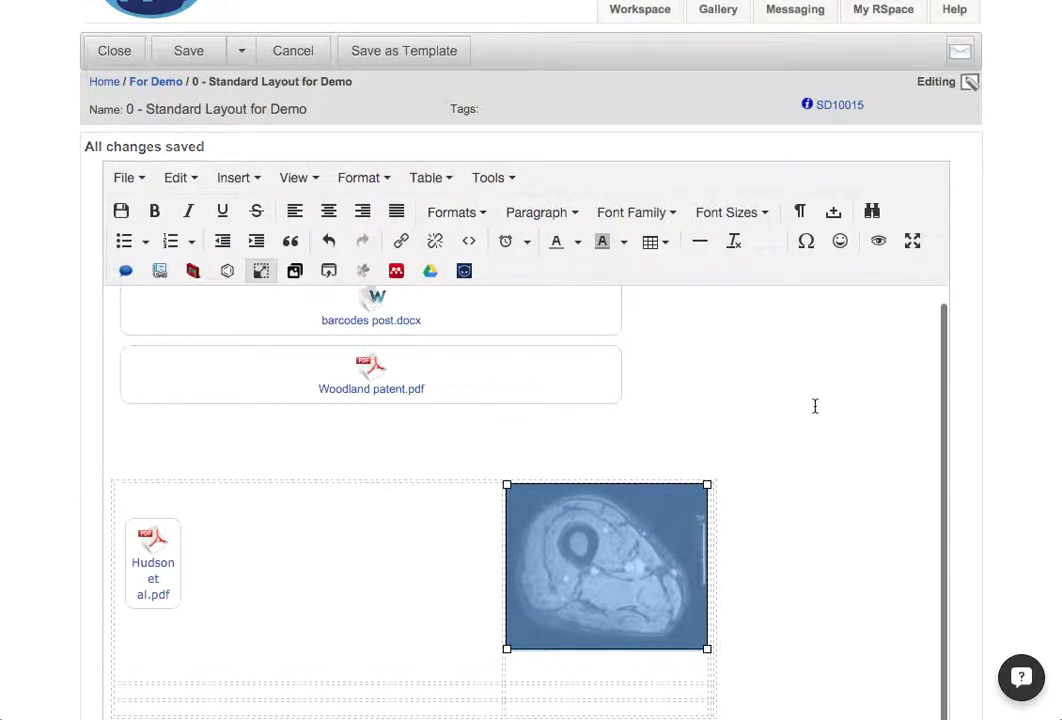
{"action": "left_click_drag", "start_coordinate": [707, 648], "coordinate": [586, 552]}
- Insert Akeroyd.pdf from the Document Gallery into the last cell of the table's top row
{"action": "left_click", "coordinate": [239, 176]}
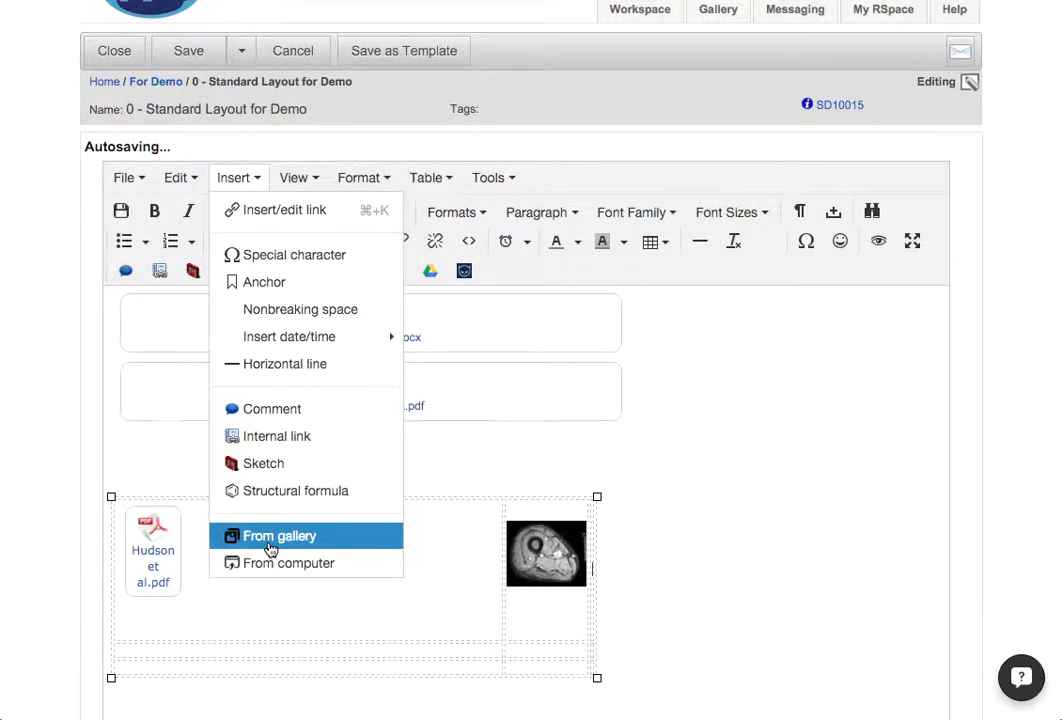
{"action": "left_click", "coordinate": [270, 538]}
{"action": "left_click", "coordinate": [108, 248]}
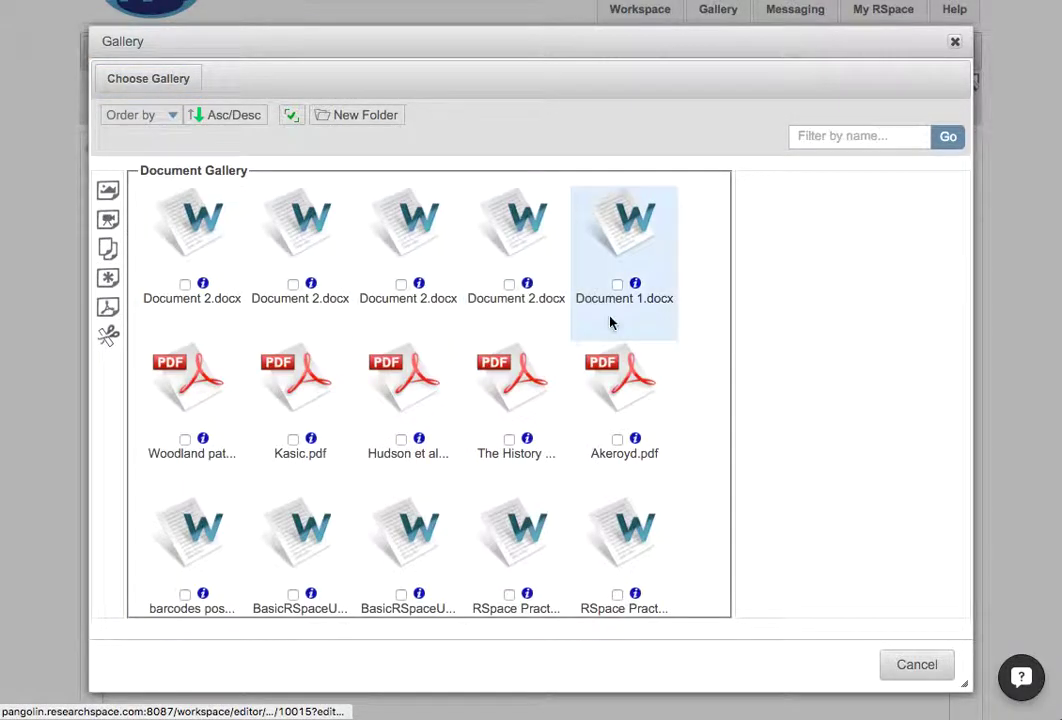
{"action": "left_click", "coordinate": [618, 440]}
{"action": "left_click", "coordinate": [452, 114]}
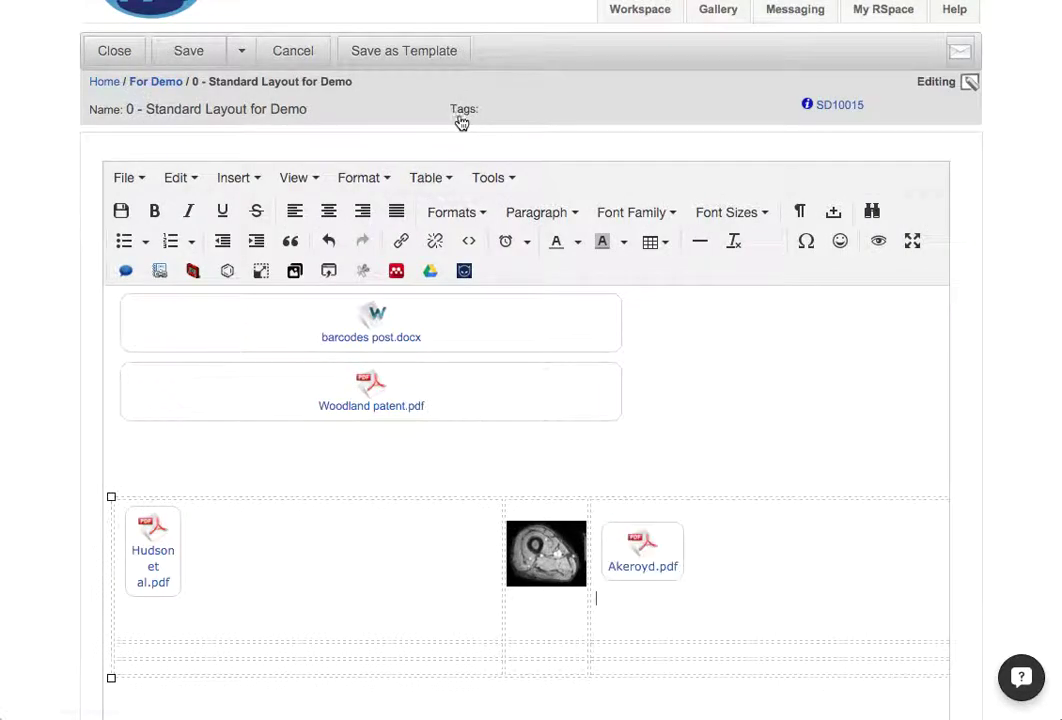
- Insert Kasic.pdf from the Document Gallery into the middle cell of the table's bottom row
{"action": "scroll", "coordinate": [690, 627], "scroll_direction": "down", "scroll_amount": 3}
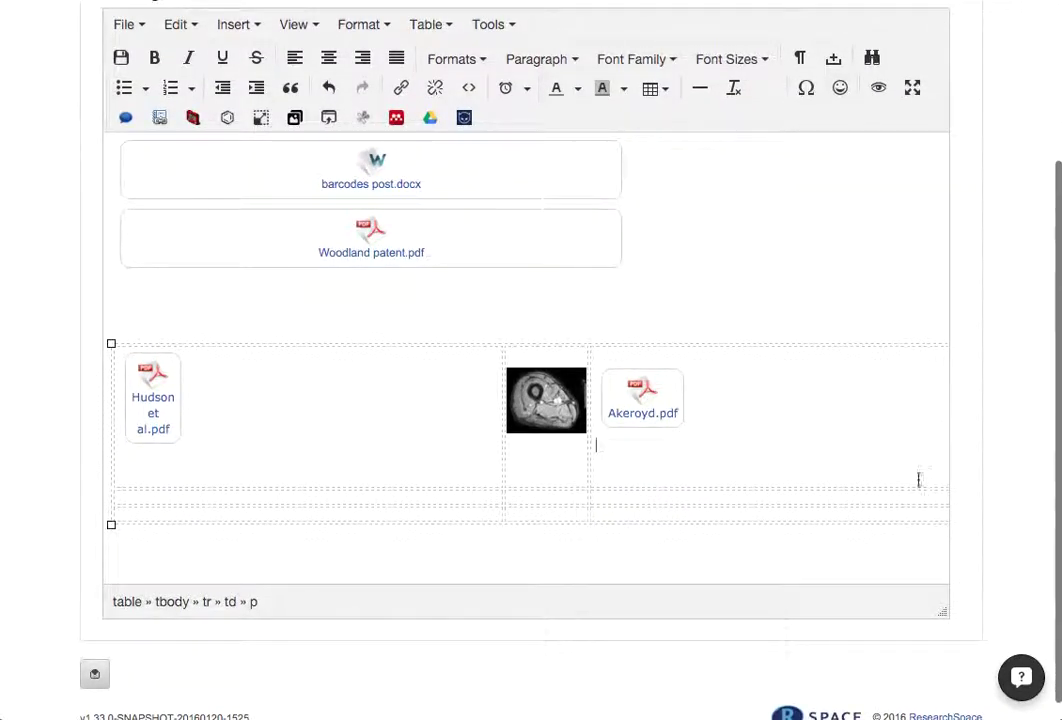
{"action": "left_click", "coordinate": [236, 25]}
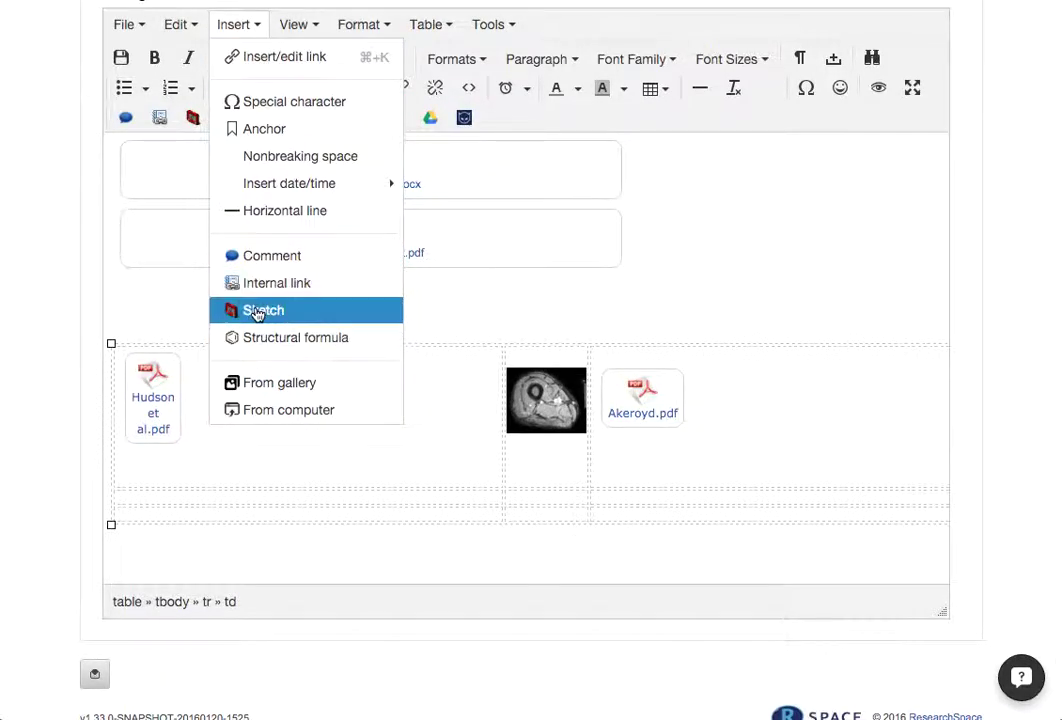
{"action": "left_click", "coordinate": [256, 382]}
{"action": "left_click", "coordinate": [107, 249]}
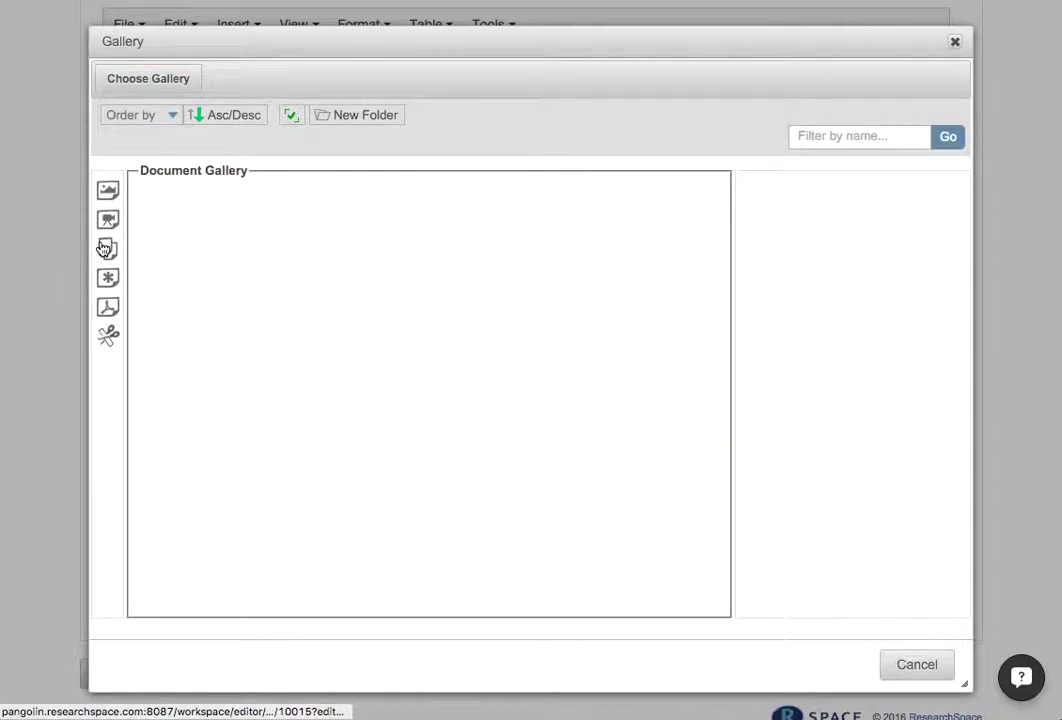
{"action": "left_click", "coordinate": [293, 440]}
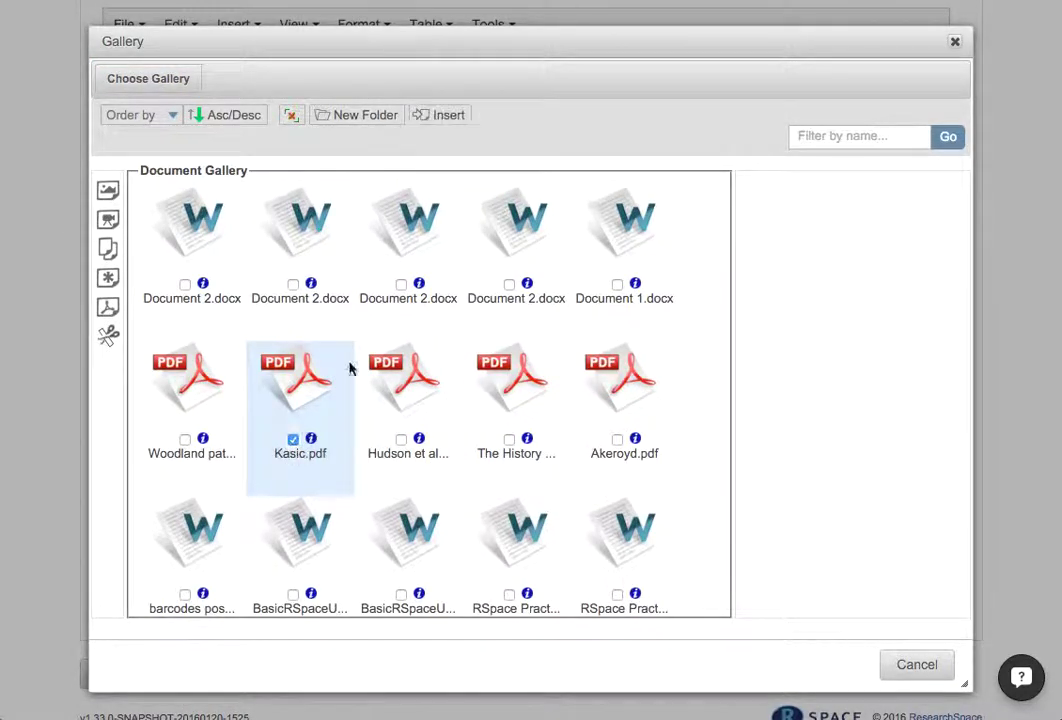
{"action": "left_click", "coordinate": [445, 115]}
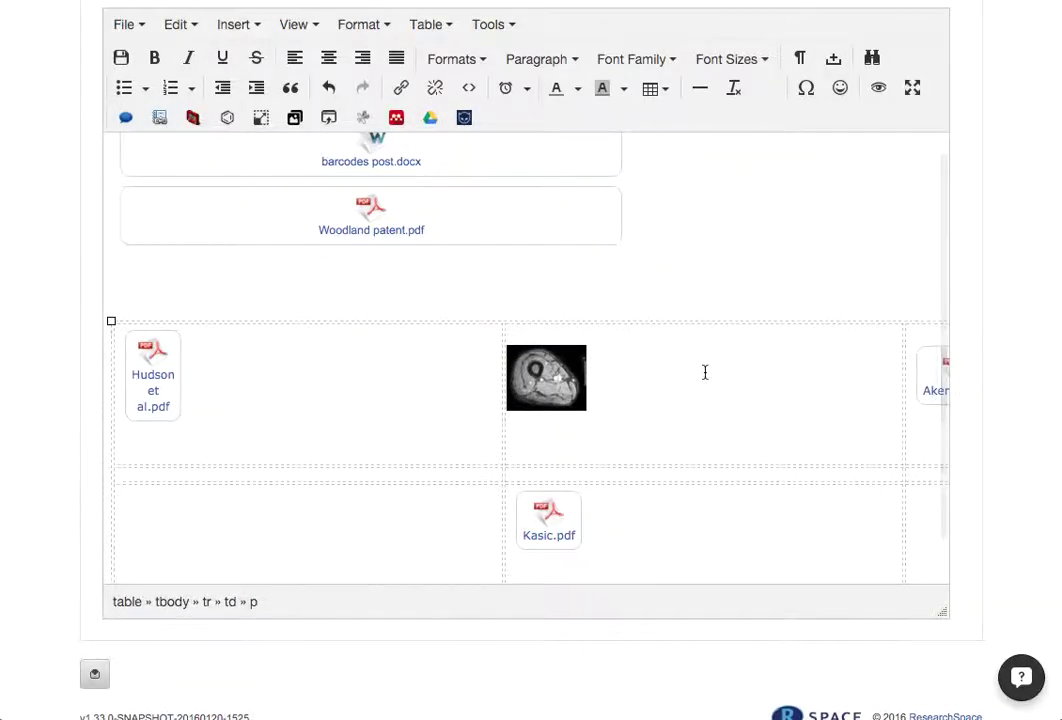
- Check the full width of the table, then save the document and switch it to view mode
{"action": "scroll", "coordinate": [705, 375], "scroll_direction": "right", "scroll_amount": 5}
{"action": "scroll", "coordinate": [705, 375], "scroll_direction": "left", "scroll_amount": 5}
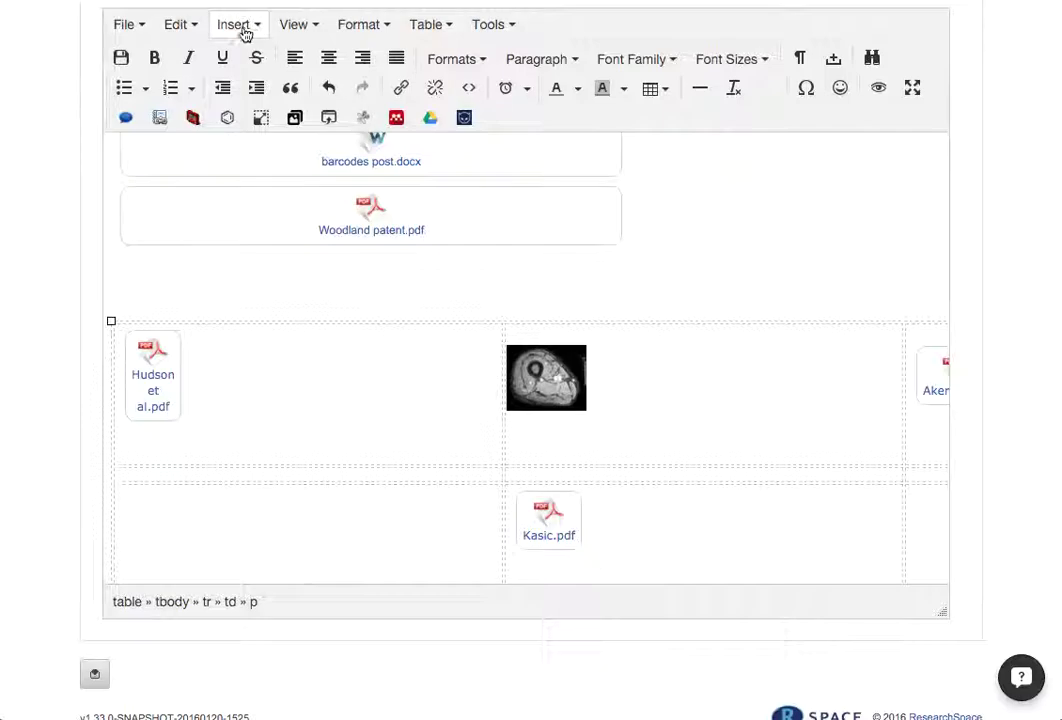
{"action": "scroll", "coordinate": [200, 30], "scroll_direction": "up", "scroll_amount": 4}
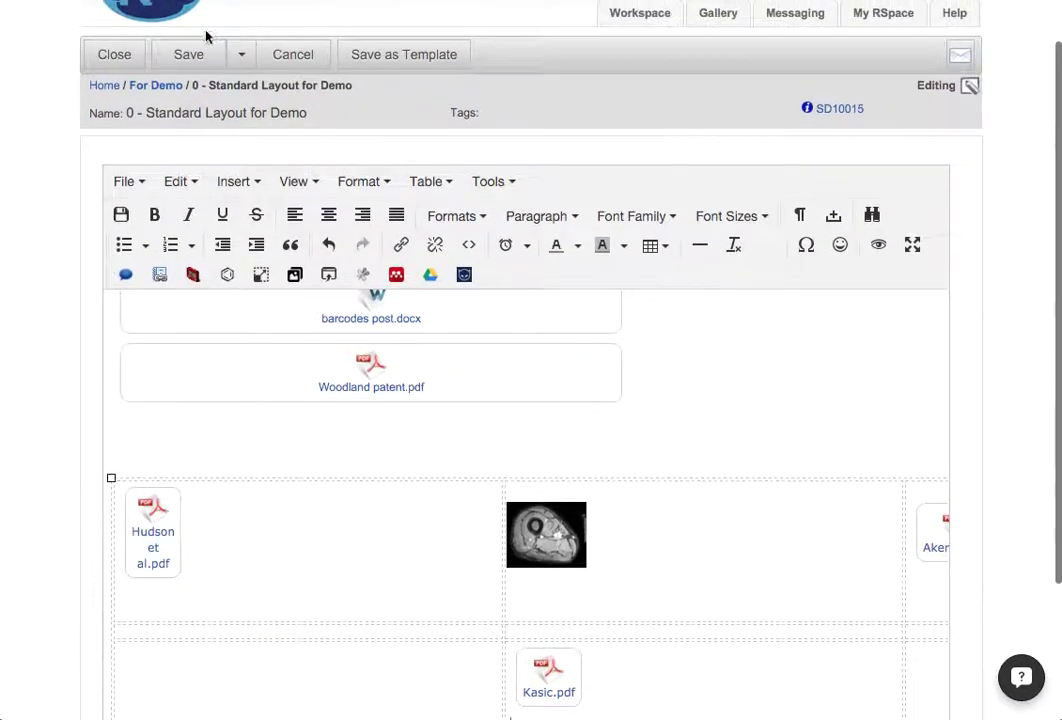
{"action": "left_click", "coordinate": [240, 53]}
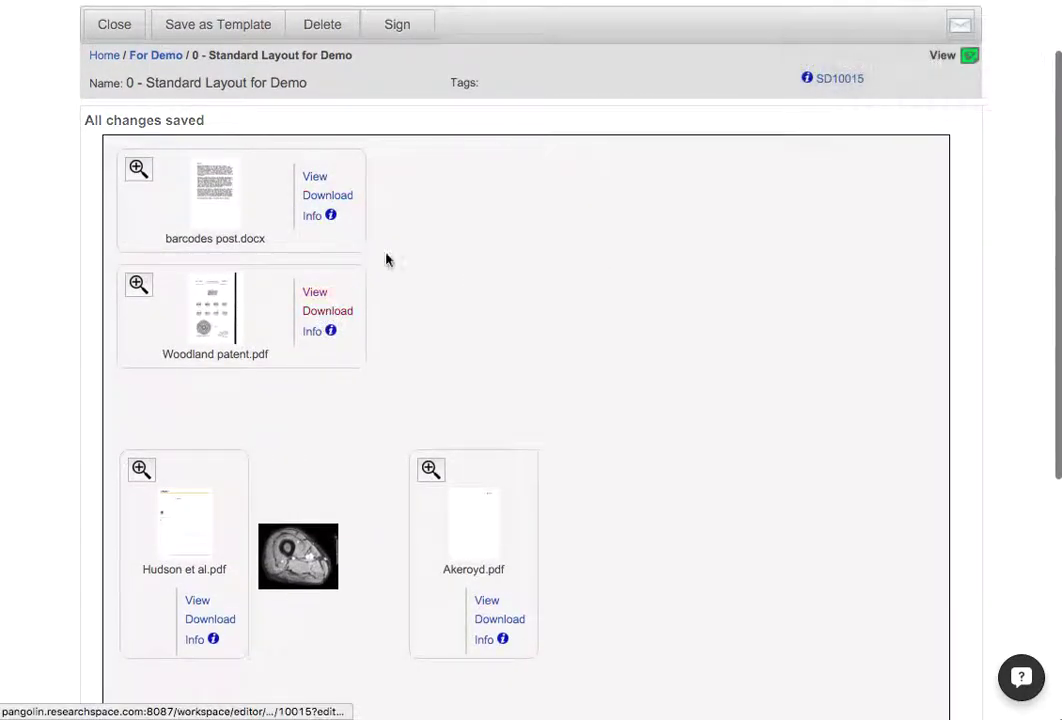
- Expand the previews of Hudson et al.pdf and Akeroyd.pdf in the table's top row
{"action": "scroll", "coordinate": [339, 386], "scroll_direction": "down", "scroll_amount": 5}
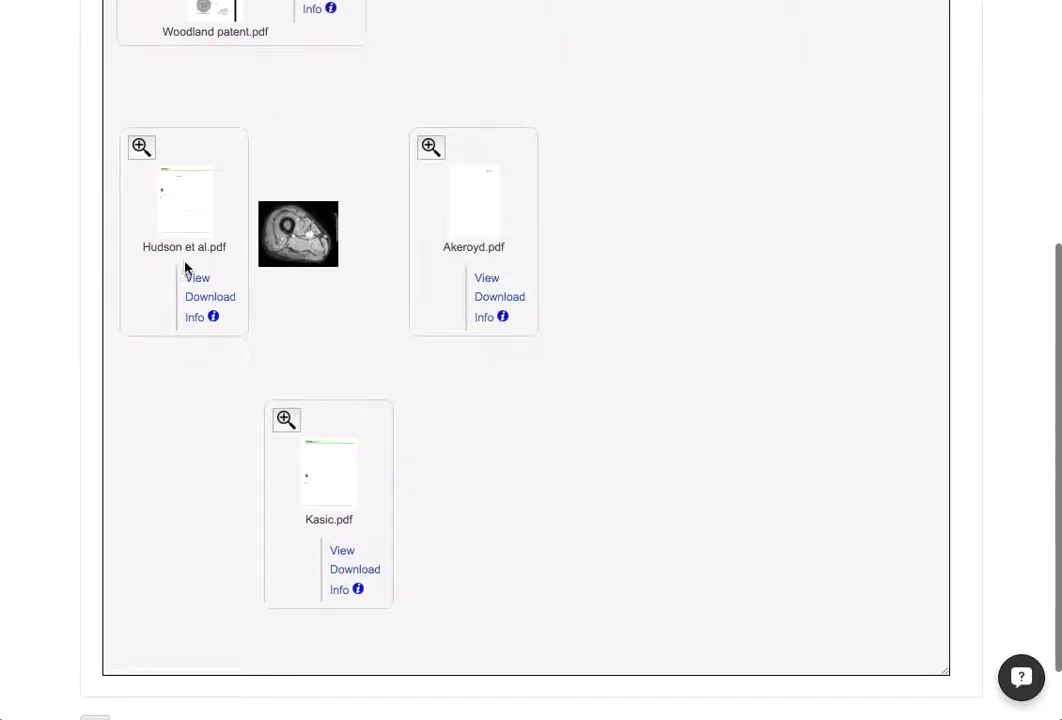
{"action": "left_click", "coordinate": [140, 148]}
{"action": "scroll", "coordinate": [365, 565], "scroll_direction": "down", "scroll_amount": 4}
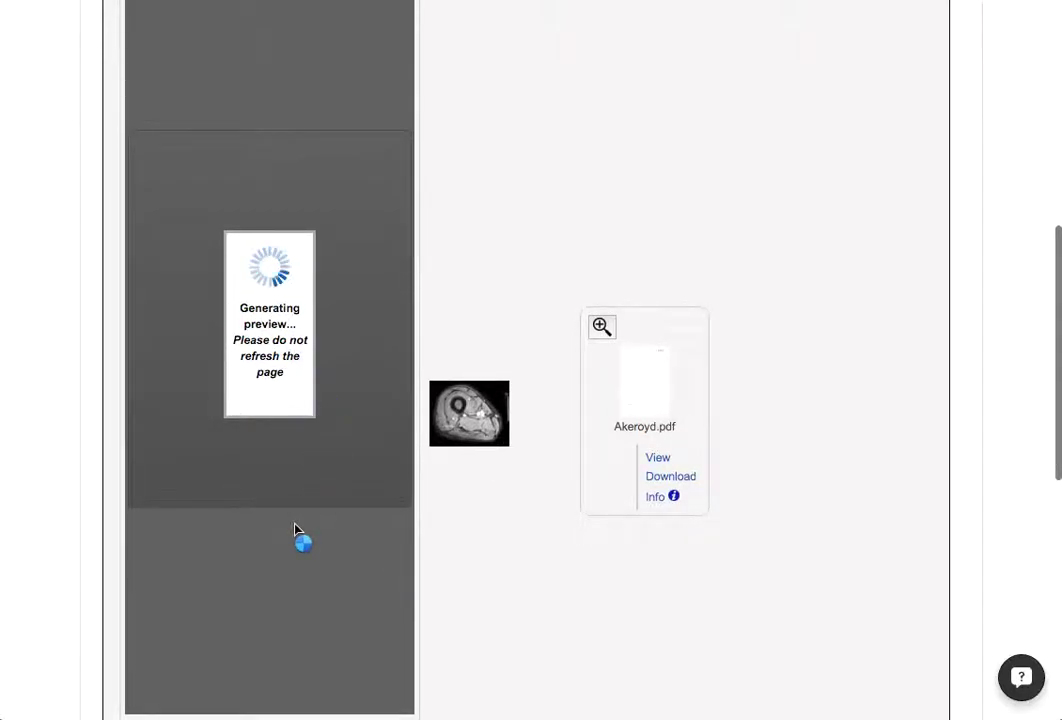
{"action": "mouse_move", "coordinate": [433, 401]}
{"action": "left_click", "coordinate": [601, 327]}
{"action": "mouse_move", "coordinate": [460, 448]}
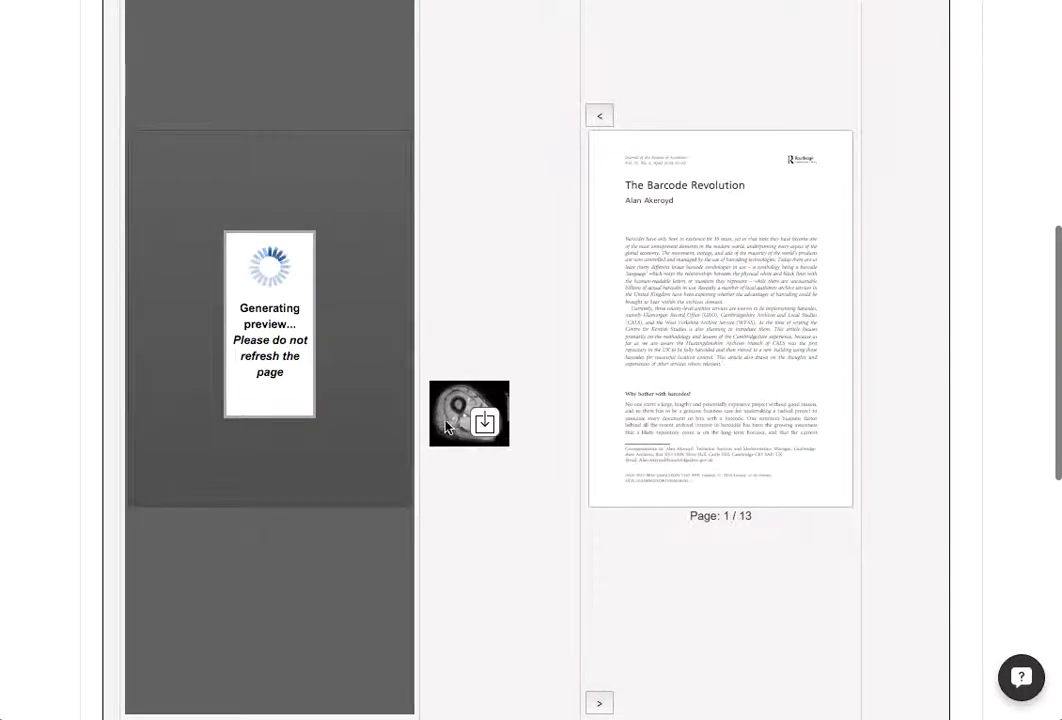
- Page forward through the expanded Akeroyd.pdf preview to page 8
{"action": "left_click", "coordinate": [600, 704]}
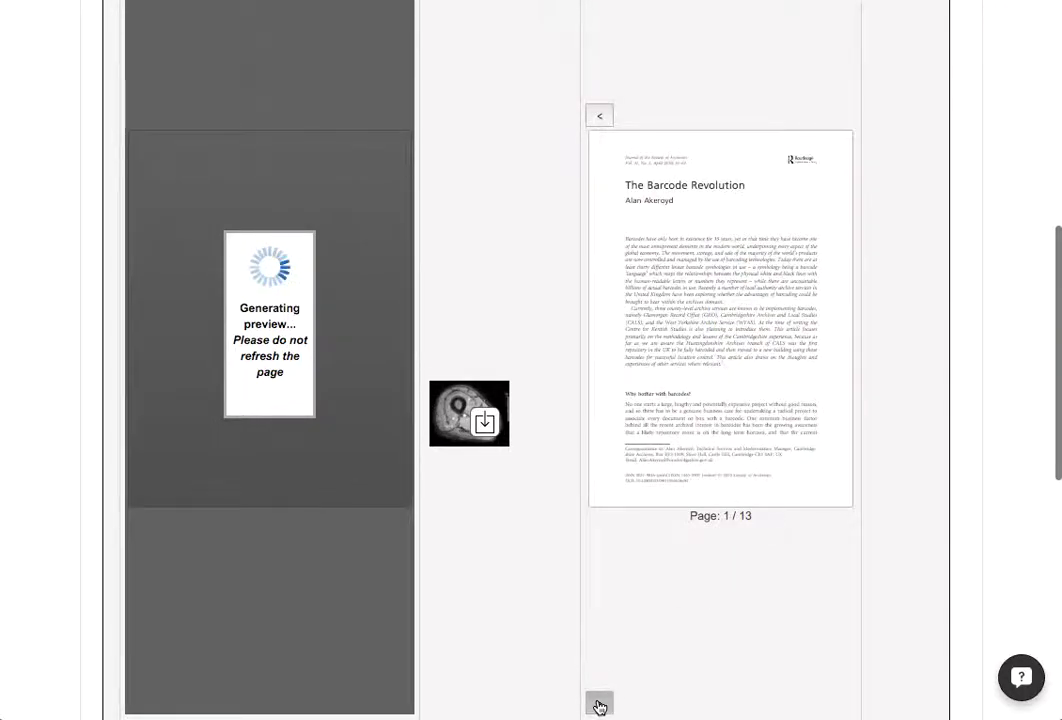
{"action": "left_click", "coordinate": [600, 704]}
{"action": "left_click", "coordinate": [600, 704]}
{"action": "left_click", "coordinate": [600, 704]}
{"action": "left_click", "coordinate": [600, 704]}
{"action": "left_click", "coordinate": [600, 704]}
{"action": "left_click", "coordinate": [600, 704]}
- Look over the whole saved document, including the table layout and the expanded PDF previews
{"action": "scroll", "coordinate": [600, 707], "scroll_direction": "down", "scroll_amount": 6}
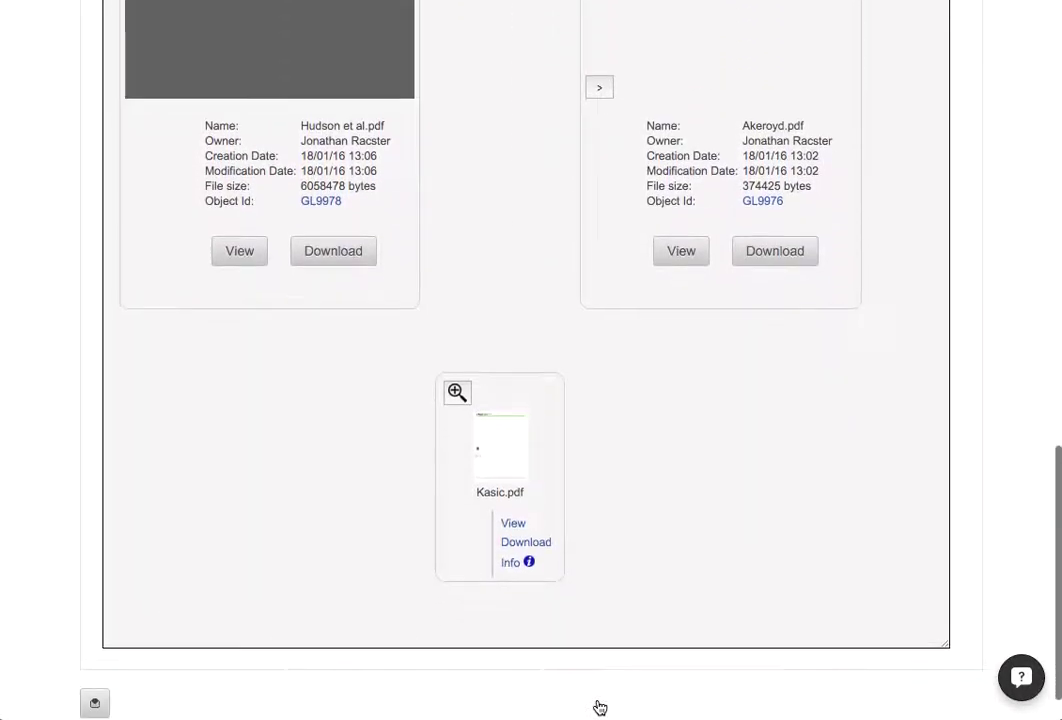
{"action": "scroll", "coordinate": [600, 707], "scroll_direction": "up", "scroll_amount": 10}
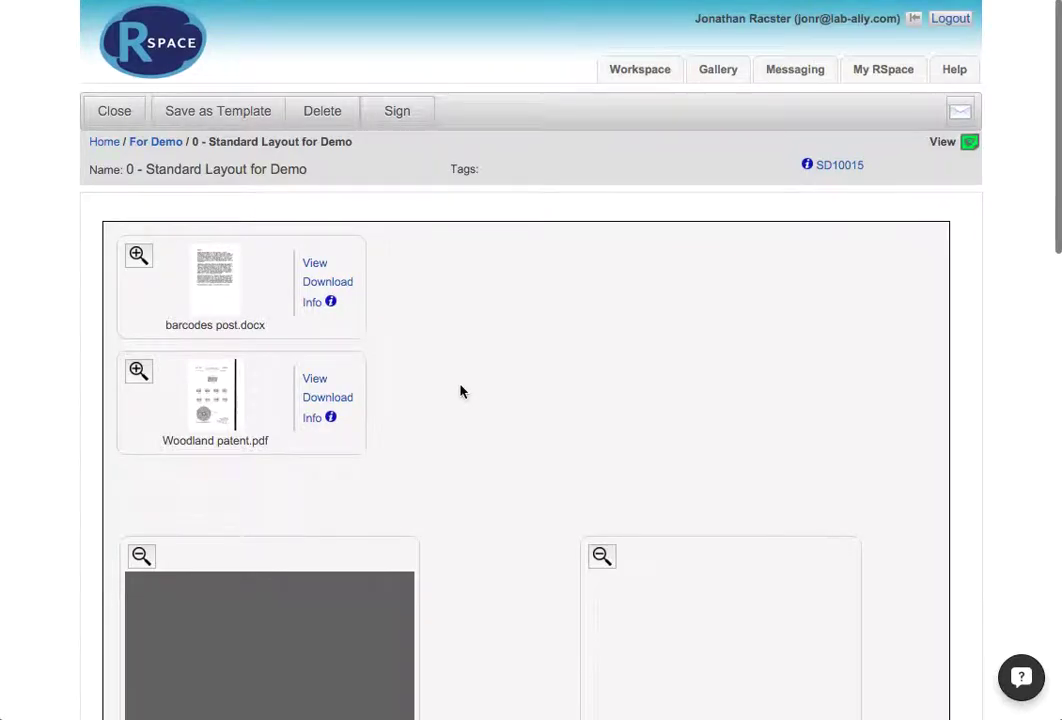
{"action": "left_click", "coordinate": [114, 111]}
{"action": "scroll", "coordinate": [303, 507], "scroll_direction": "down", "scroll_amount": 10}
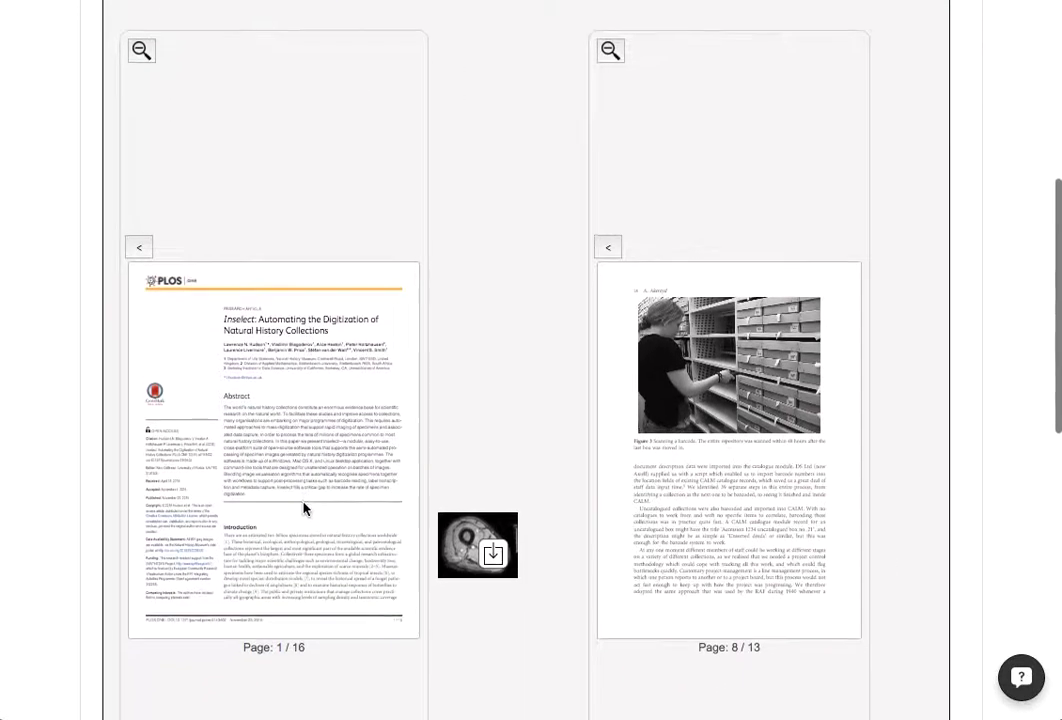
{"action": "scroll", "coordinate": [303, 507], "scroll_direction": "up", "scroll_amount": 10}
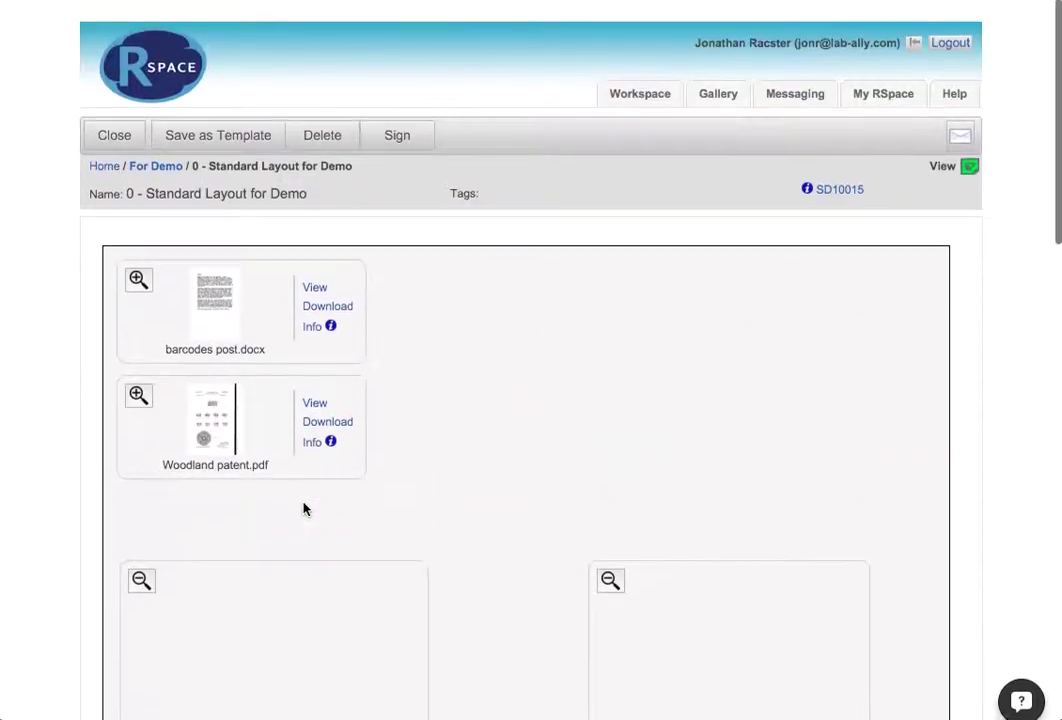
- Close the current document, then open 1 - Forensics Table Demo from the For Demo folder for editing
{"action": "left_click", "coordinate": [115, 111]}
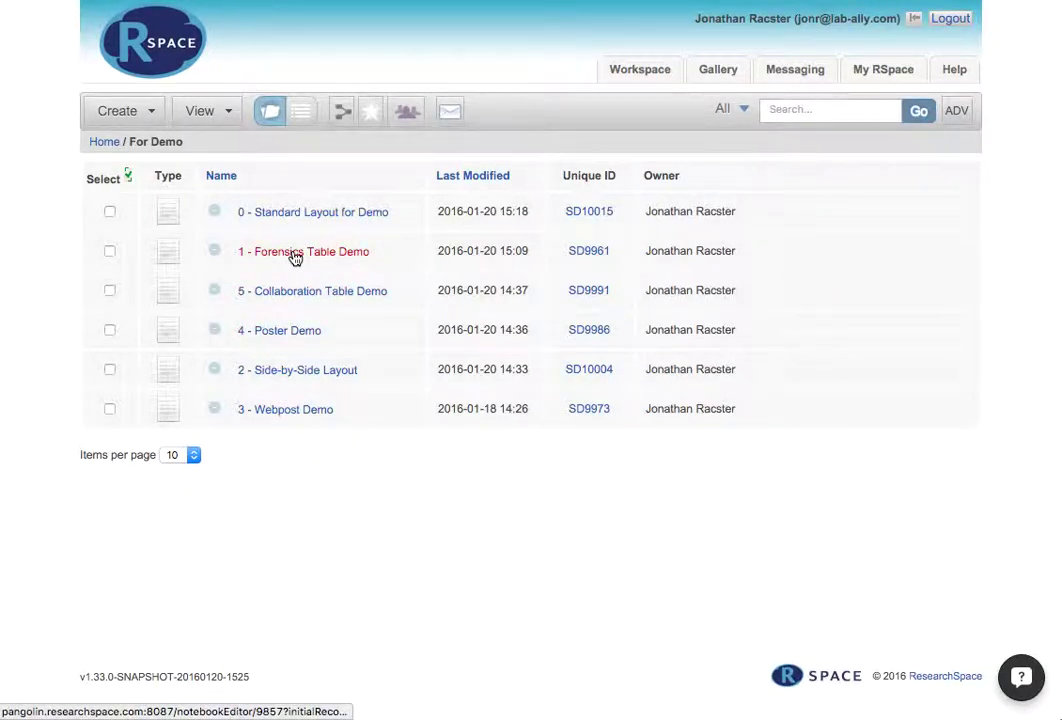
{"action": "left_click", "coordinate": [295, 258]}
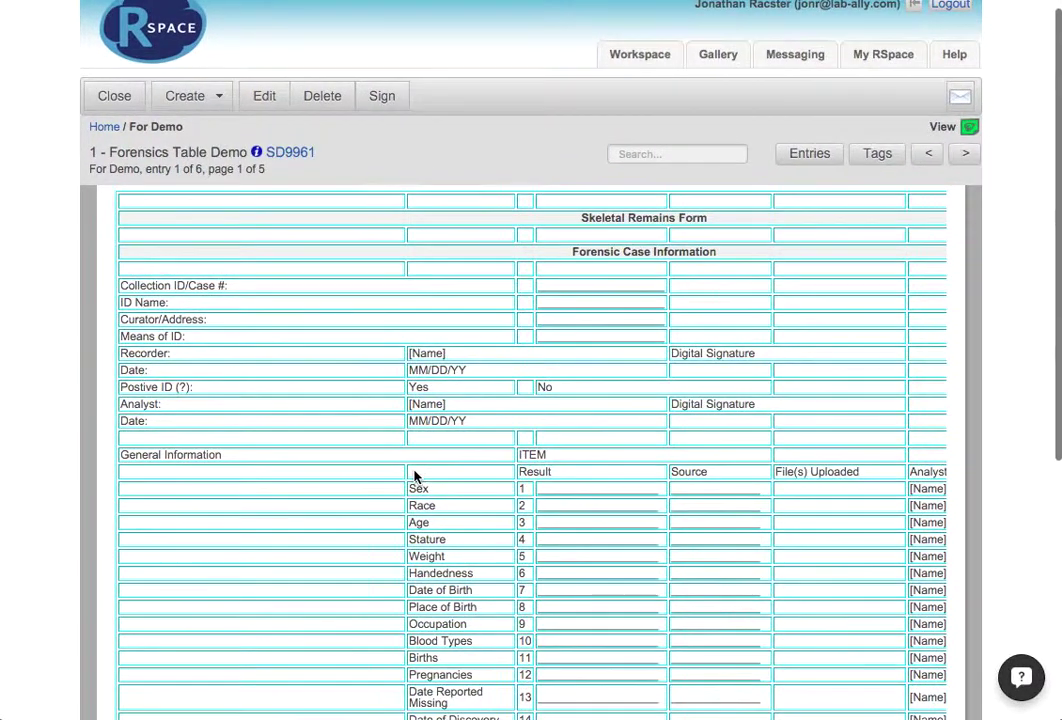
{"action": "scroll", "coordinate": [415, 474], "scroll_direction": "down", "scroll_amount": 5}
{"action": "scroll", "coordinate": [415, 474], "scroll_direction": "up", "scroll_amount": 3}
{"action": "scroll", "coordinate": [415, 476], "scroll_direction": "up", "scroll_amount": 1}
{"action": "left_click", "coordinate": [277, 42]}
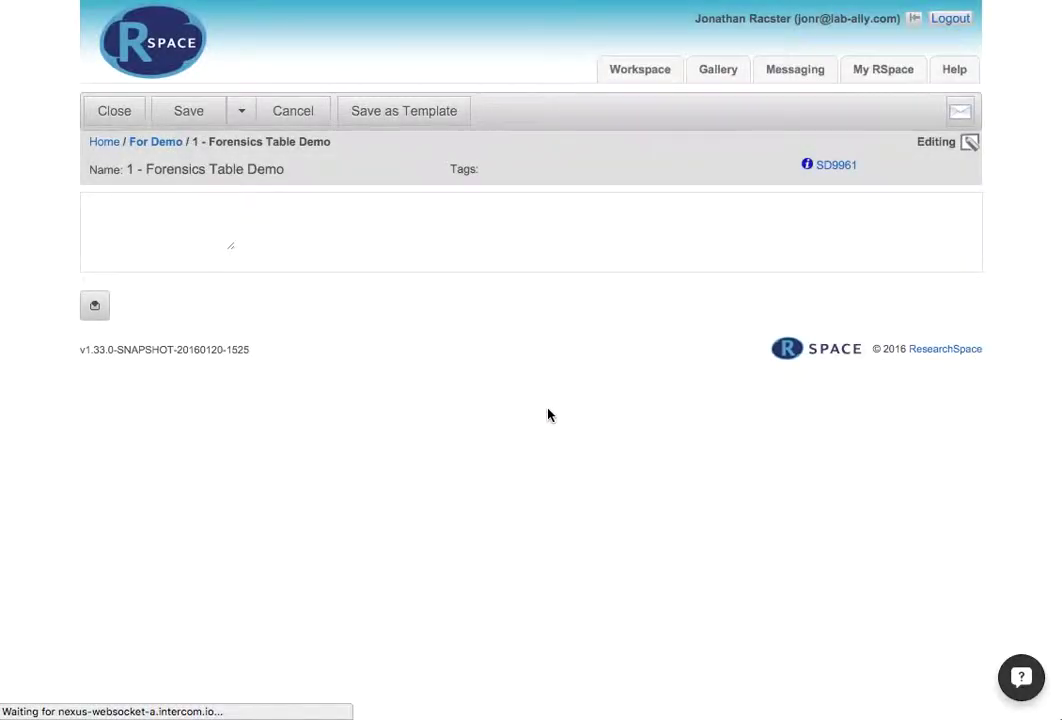
- Shrink the skeleton image in the first column of the Congenital Malformations row
{"action": "scroll", "coordinate": [513, 487], "scroll_direction": "down", "scroll_amount": 10}
{"action": "scroll", "coordinate": [513, 487], "scroll_direction": "up", "scroll_amount": 5}
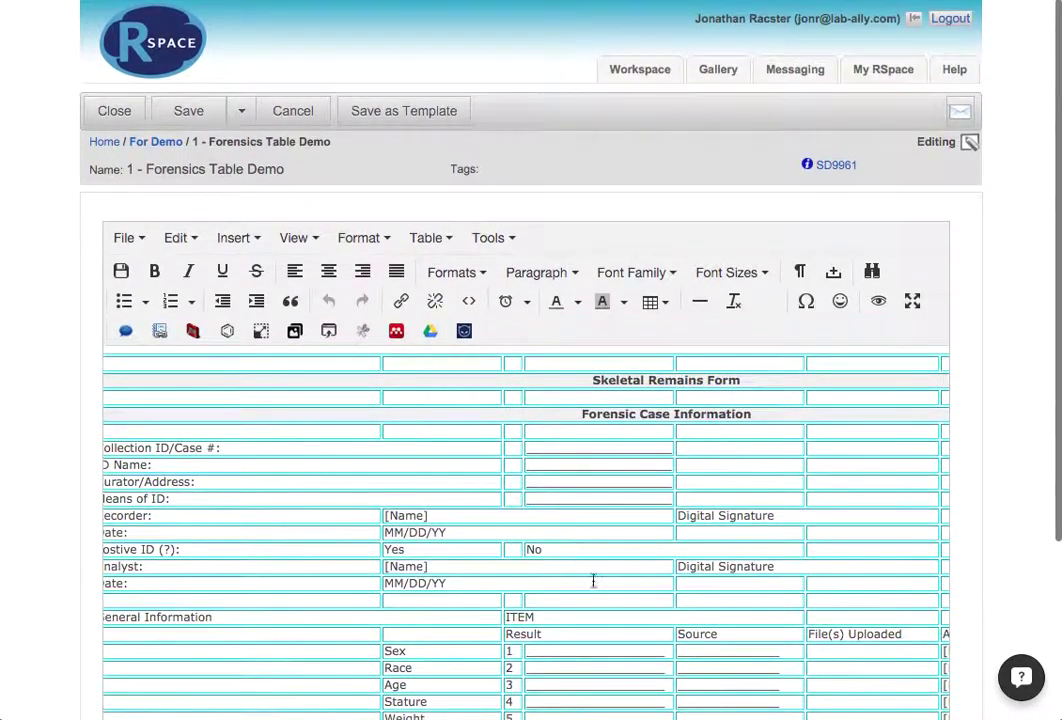
{"action": "scroll", "coordinate": [598, 569], "scroll_direction": "down", "scroll_amount": 10}
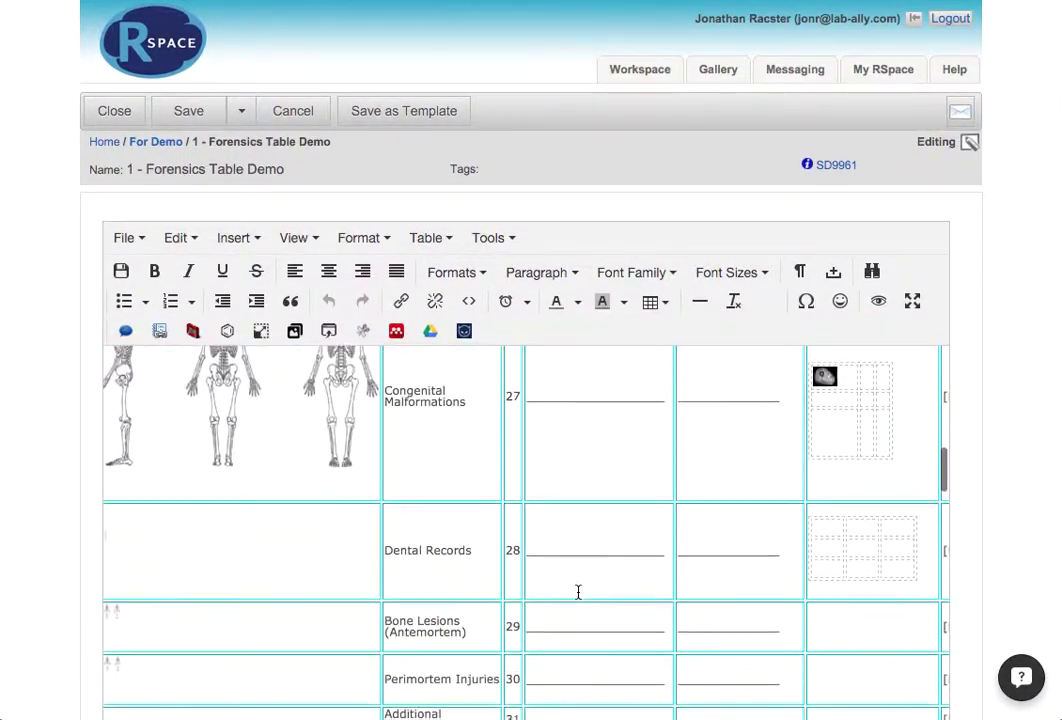
{"action": "scroll", "coordinate": [578, 592], "scroll_direction": "down", "scroll_amount": 3}
{"action": "scroll", "coordinate": [578, 592], "scroll_direction": "up", "scroll_amount": 4}
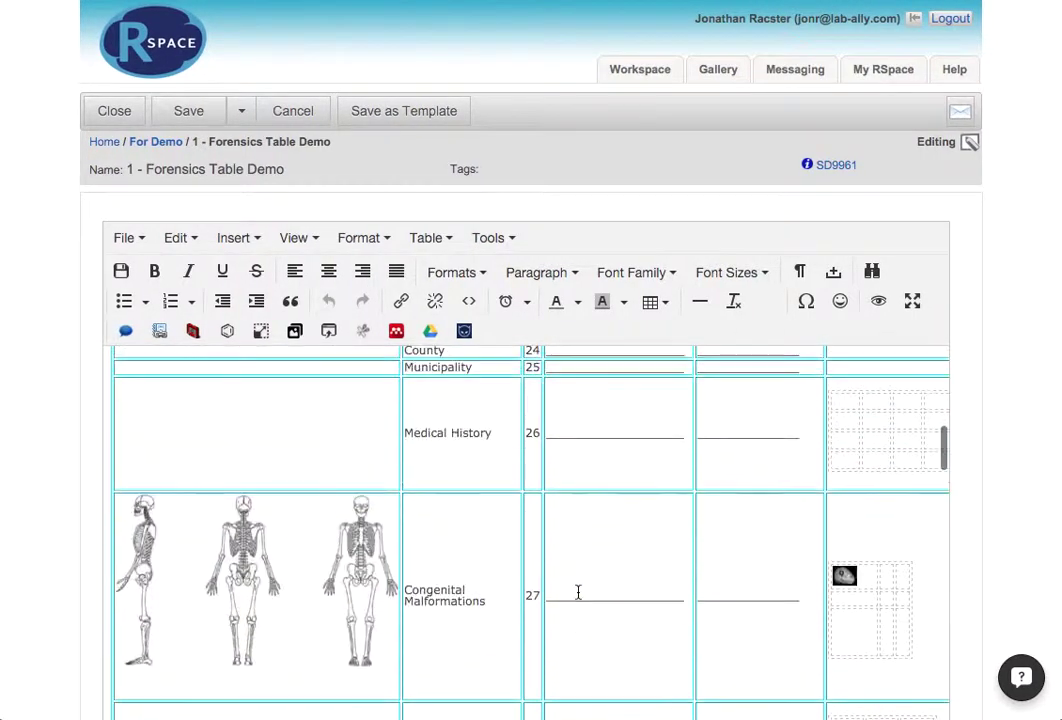
{"action": "left_click", "coordinate": [216, 546]}
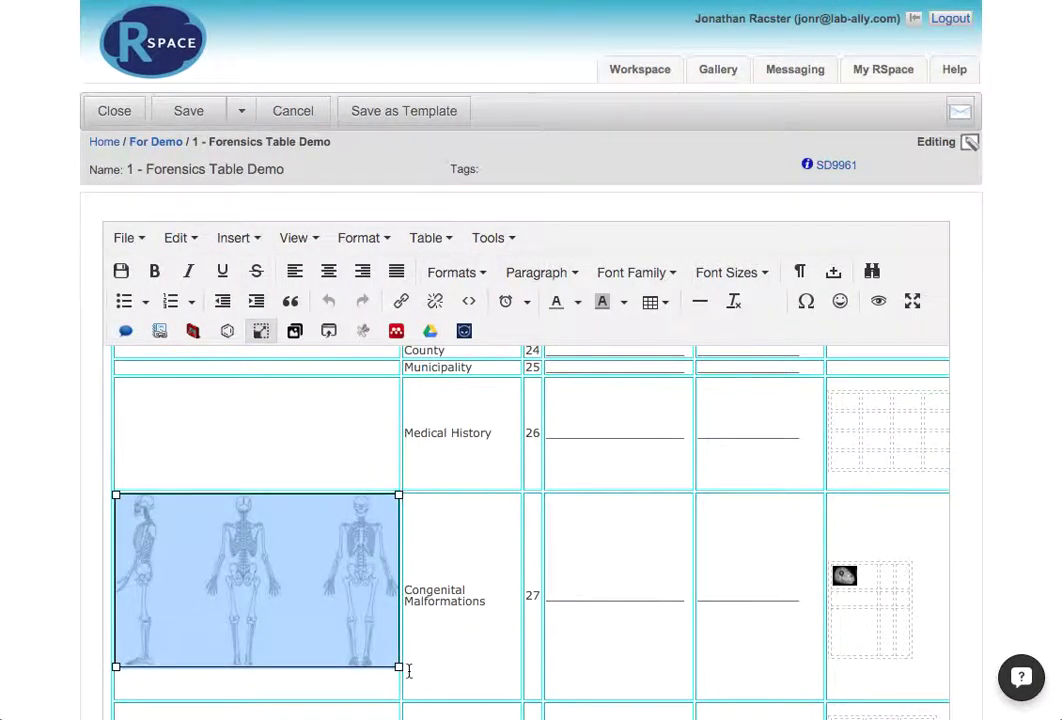
{"action": "left_click_drag", "start_coordinate": [399, 665], "coordinate": [310, 617]}
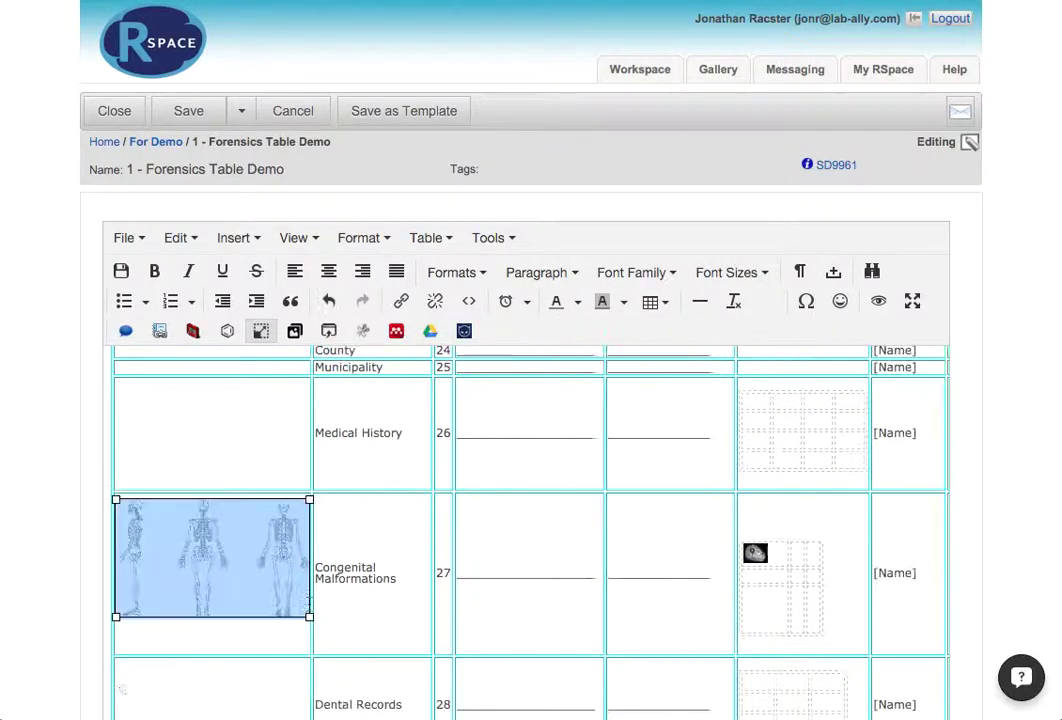
{"action": "left_click", "coordinate": [641, 555]}
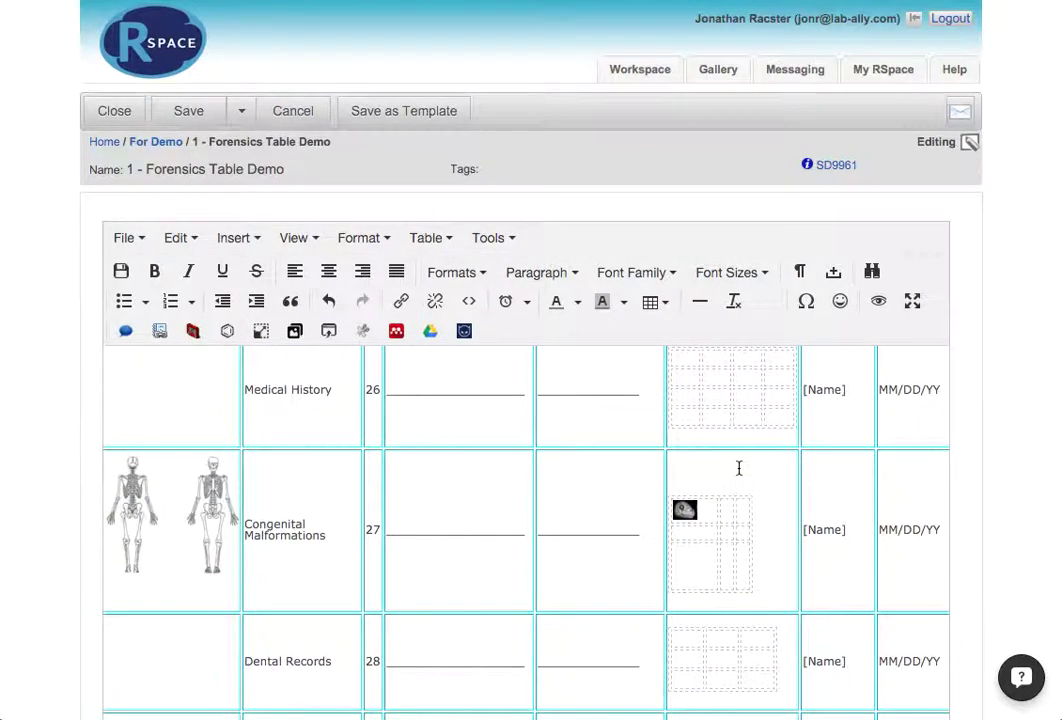
- Insert a nested 3 x 3 table in the empty first cell of the Medical History row and widen it across most of the cell
{"action": "scroll", "coordinate": [739, 468], "scroll_direction": "up", "scroll_amount": 2}
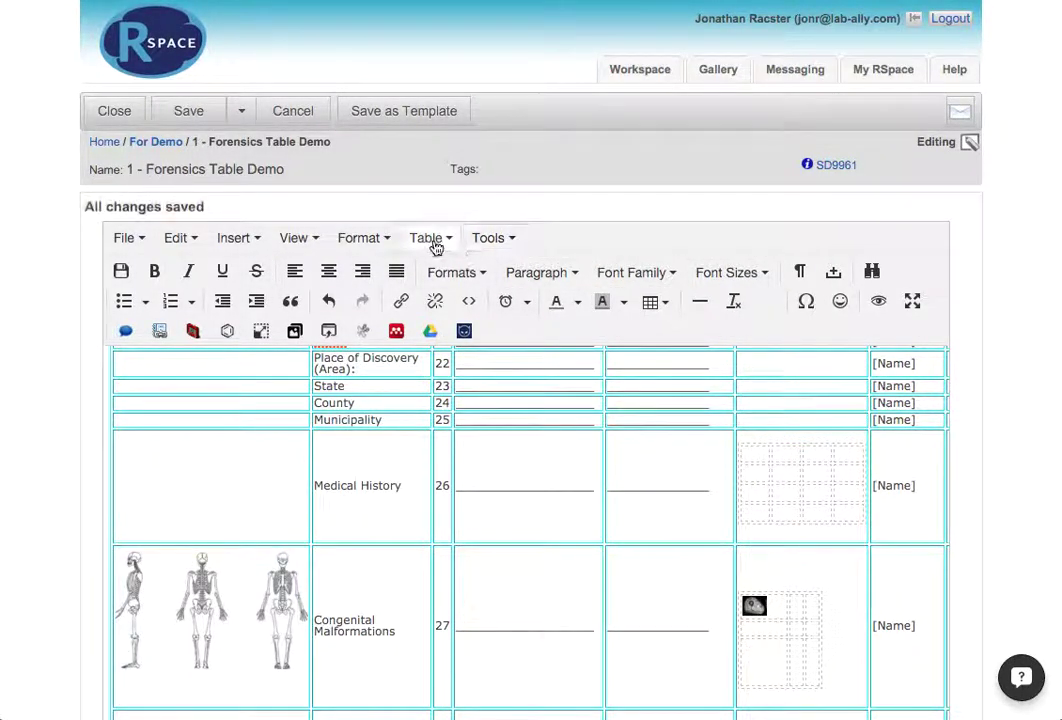
{"action": "left_click", "coordinate": [432, 242]}
{"action": "mouse_move", "coordinate": [460, 277]}
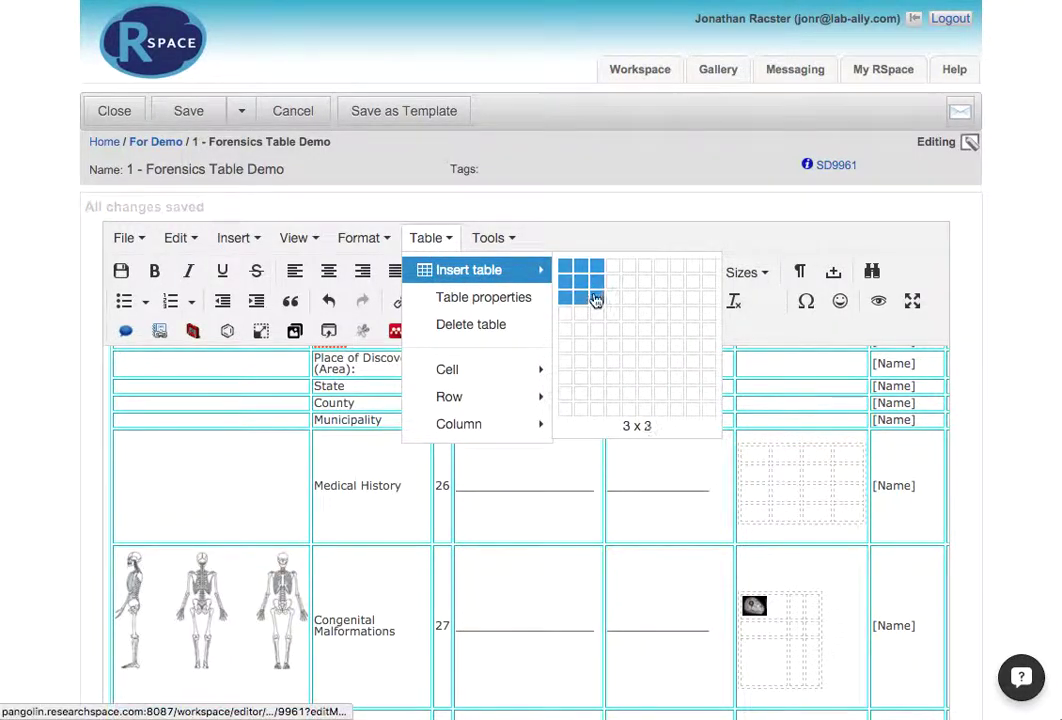
{"action": "left_click", "coordinate": [166, 506]}
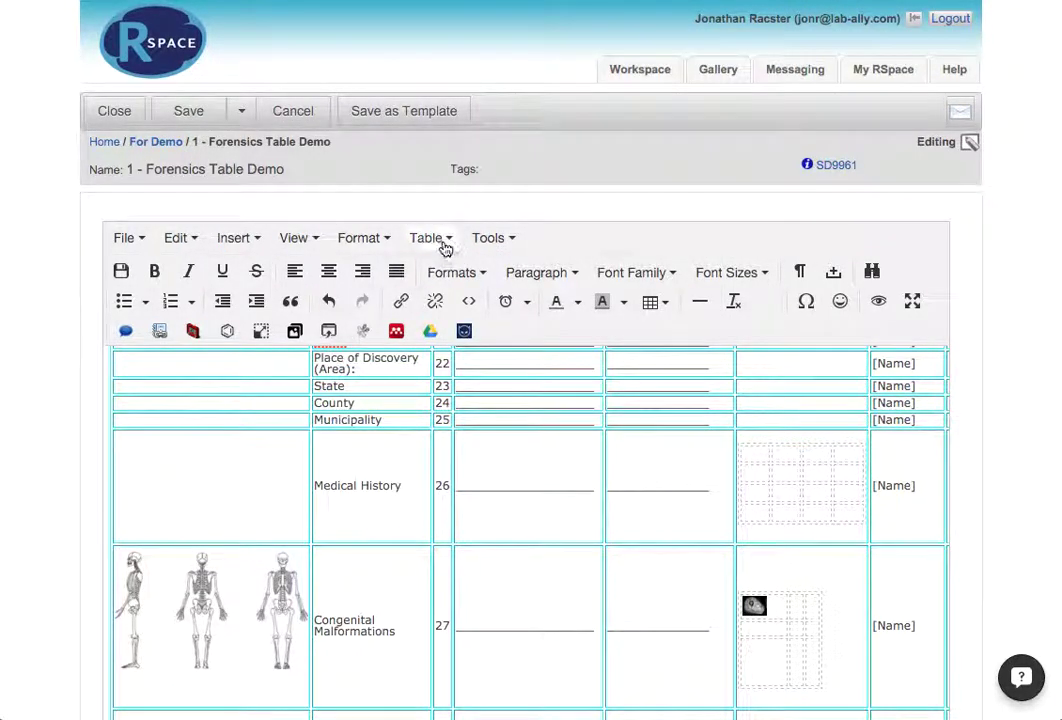
{"action": "left_click", "coordinate": [438, 242]}
{"action": "mouse_move", "coordinate": [454, 277]}
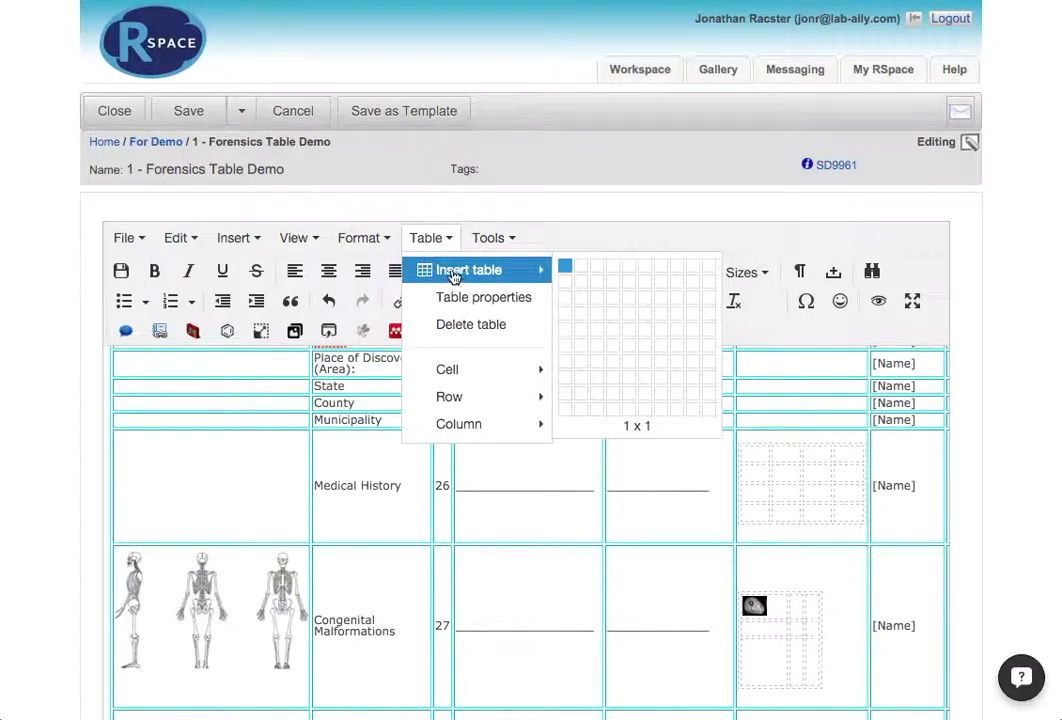
{"action": "left_click", "coordinate": [604, 305]}
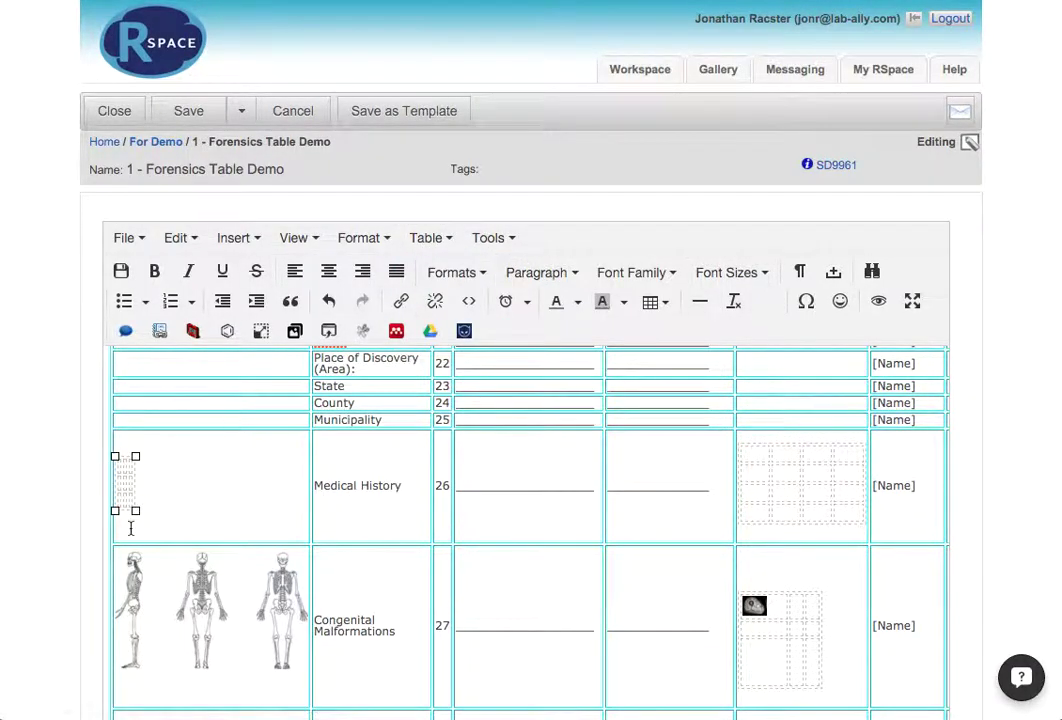
{"action": "left_click_drag", "start_coordinate": [137, 512], "coordinate": [276, 521]}
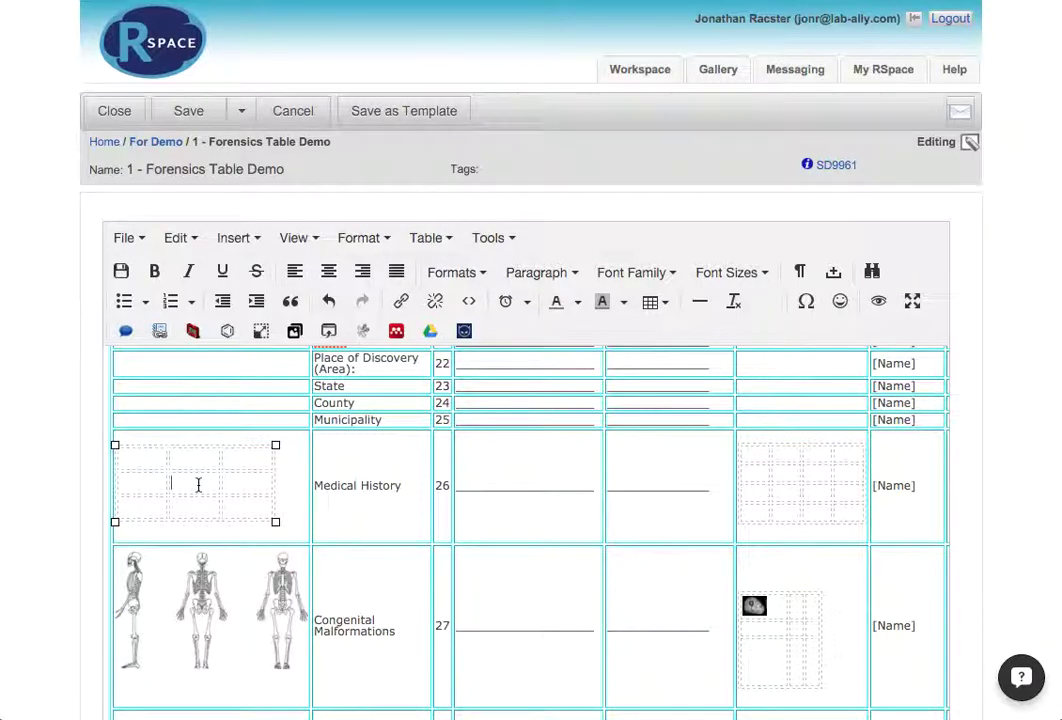
- Enter "information" in the centre cell and in the last cell of the nested Medical History table
{"action": "type", "text": "information"}
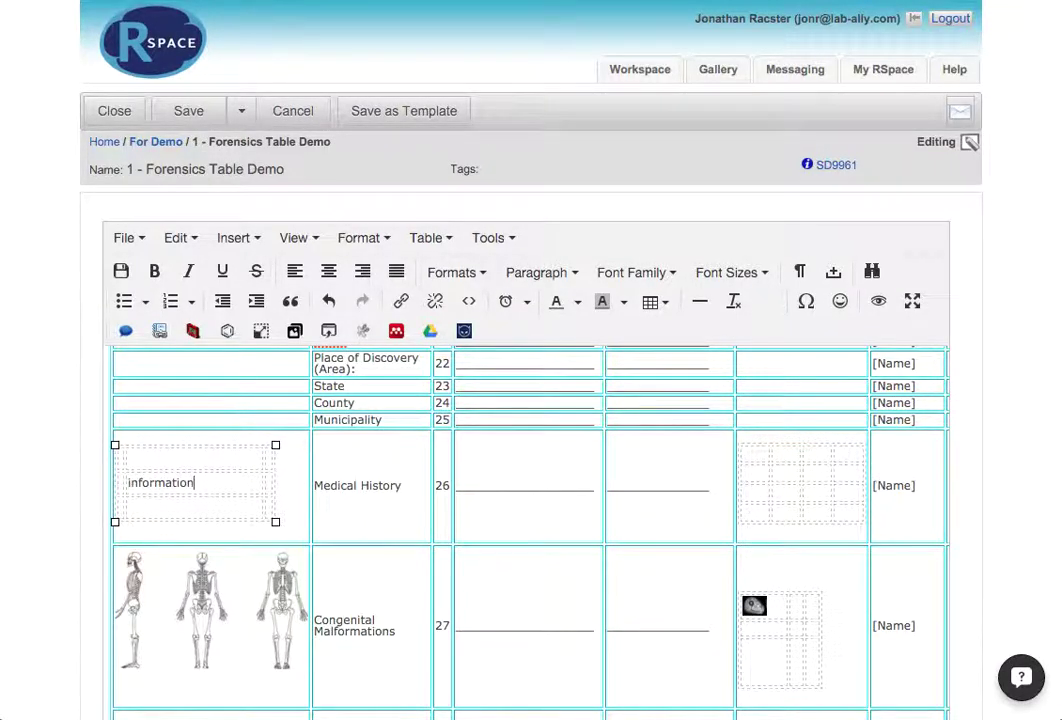
{"action": "key", "text": "shift+Home"}
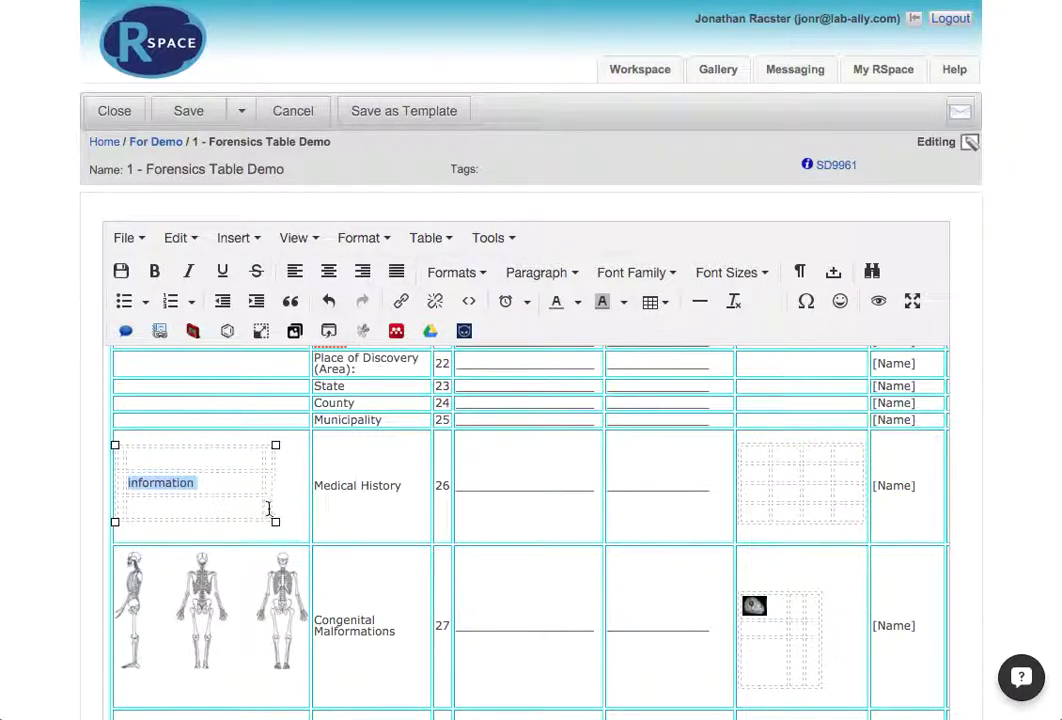
{"action": "left_click", "coordinate": [268, 509]}
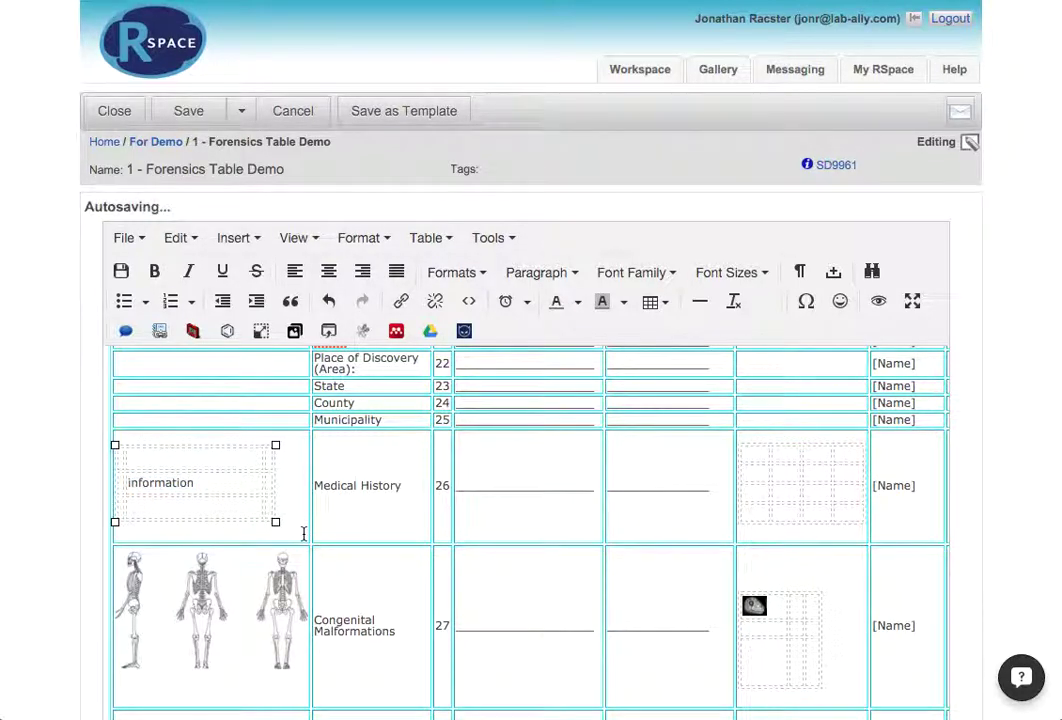
{"action": "type", "text": "information"}
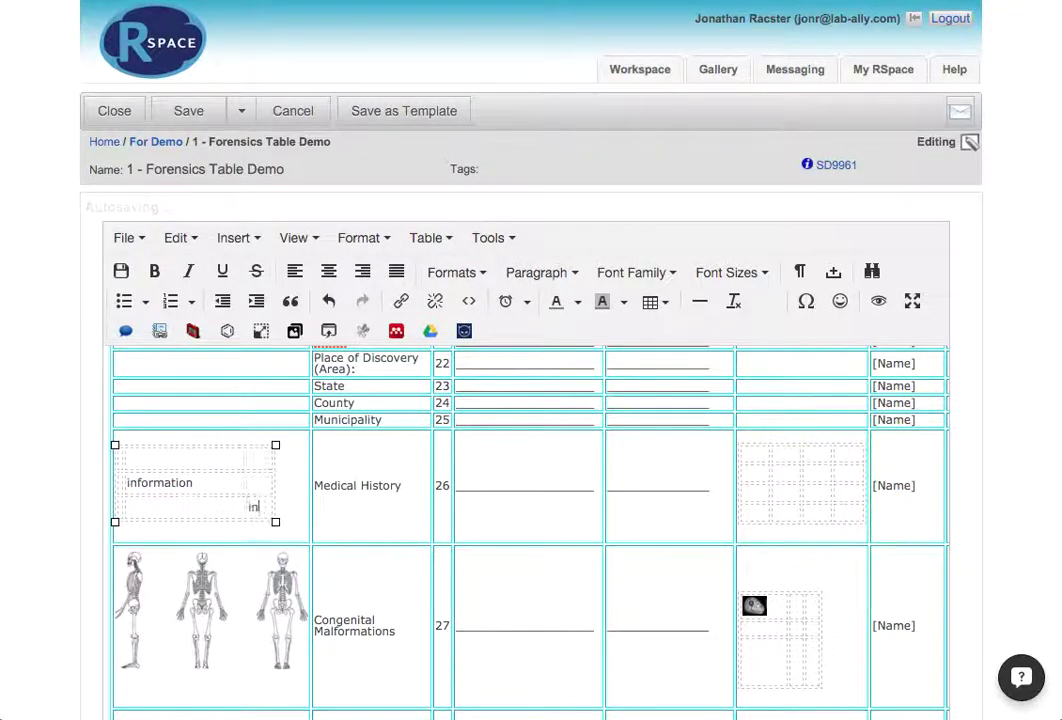
{"action": "left_click", "coordinate": [228, 655]}
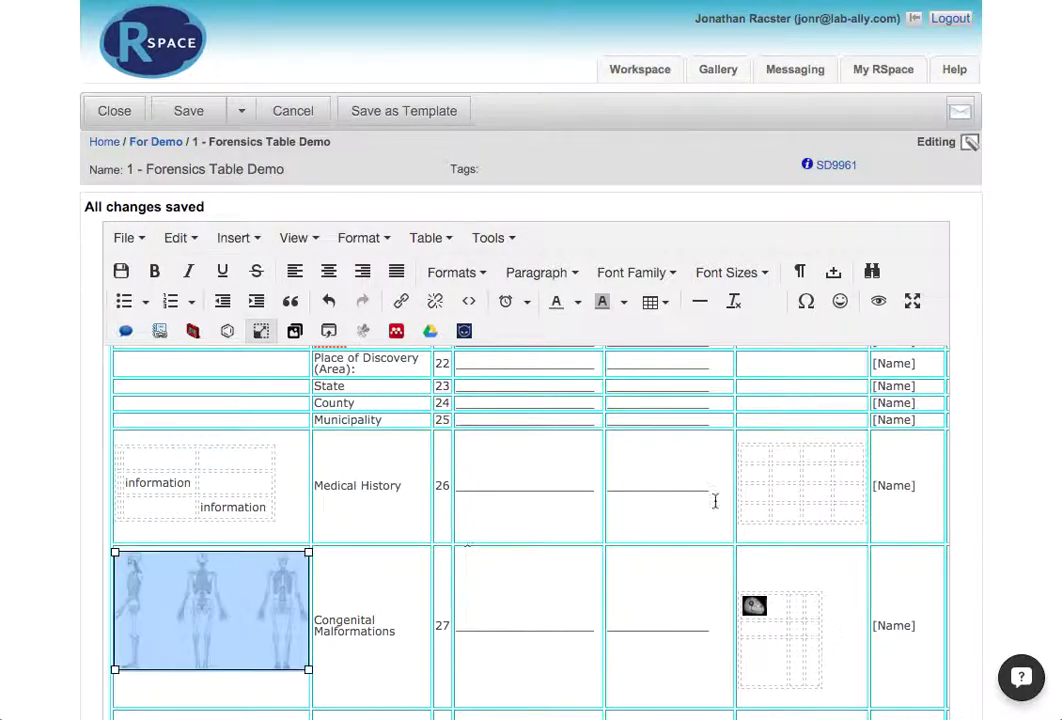
- Enlarge the nested table and its scan image in the File(s) Uploaded cell of the Congenital Malformations row
{"action": "left_click", "coordinate": [791, 645]}
{"action": "left_click_drag", "start_coordinate": [824, 591], "coordinate": [842, 566]}
{"action": "left_click_drag", "start_coordinate": [757, 613], "coordinate": [816, 655]}
{"action": "scroll", "coordinate": [797, 645], "scroll_direction": "down", "scroll_amount": 5}
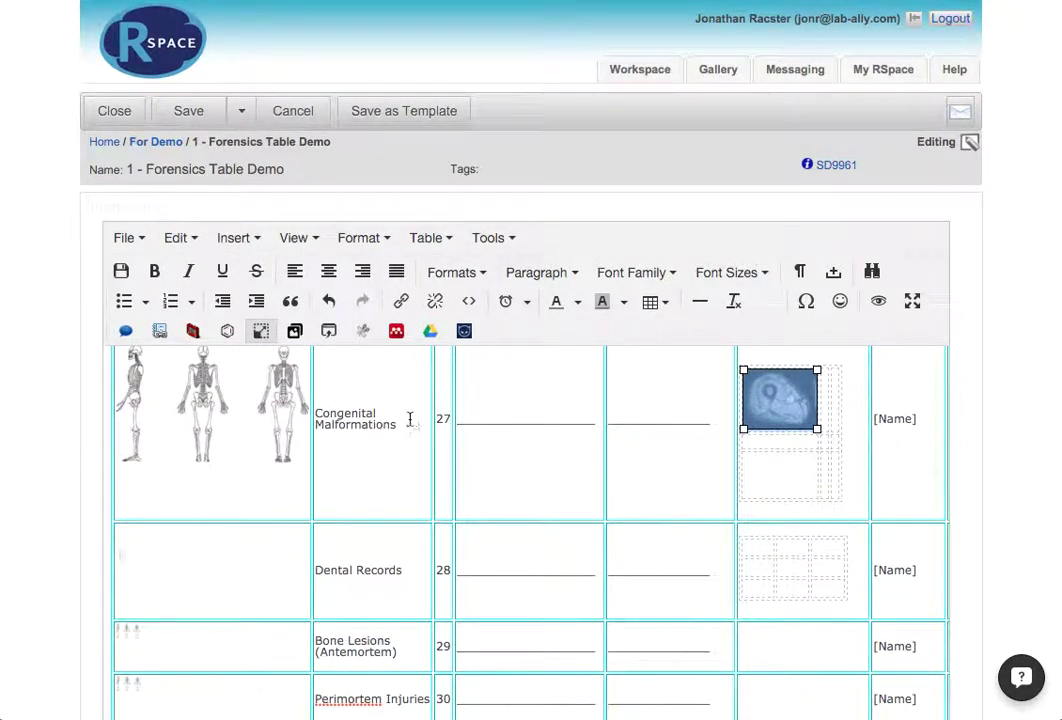
{"action": "left_click", "coordinate": [796, 478]}
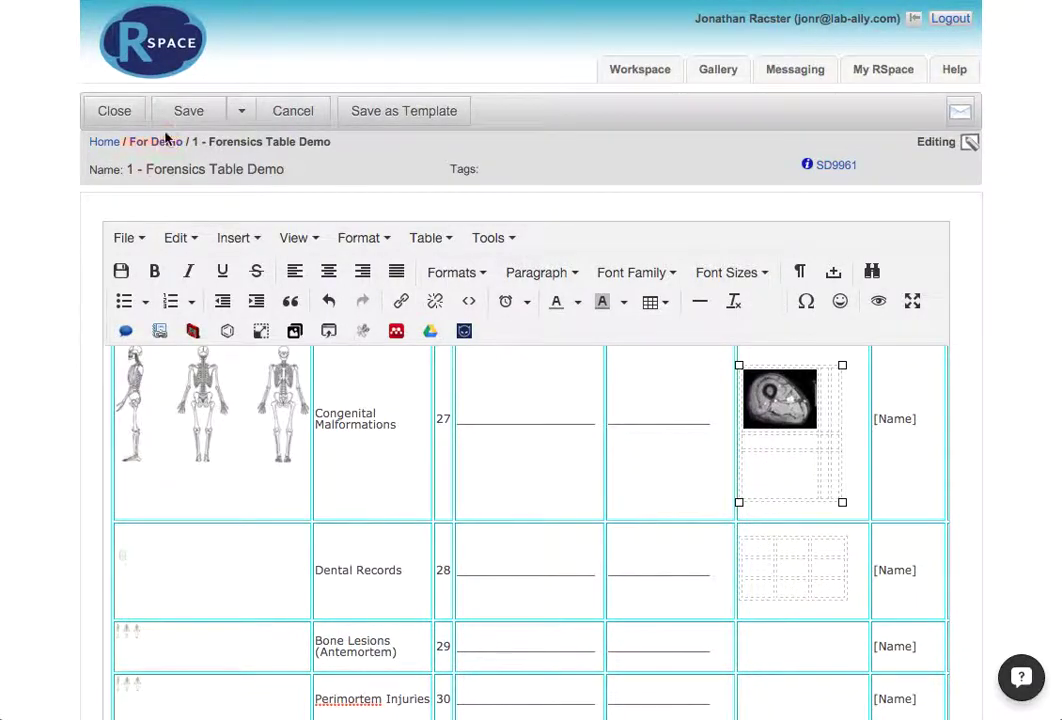
- Save and close the forensics form, then open 2 - Side-by-Side Layout from the For Demo folder
{"action": "left_click", "coordinate": [241, 112]}
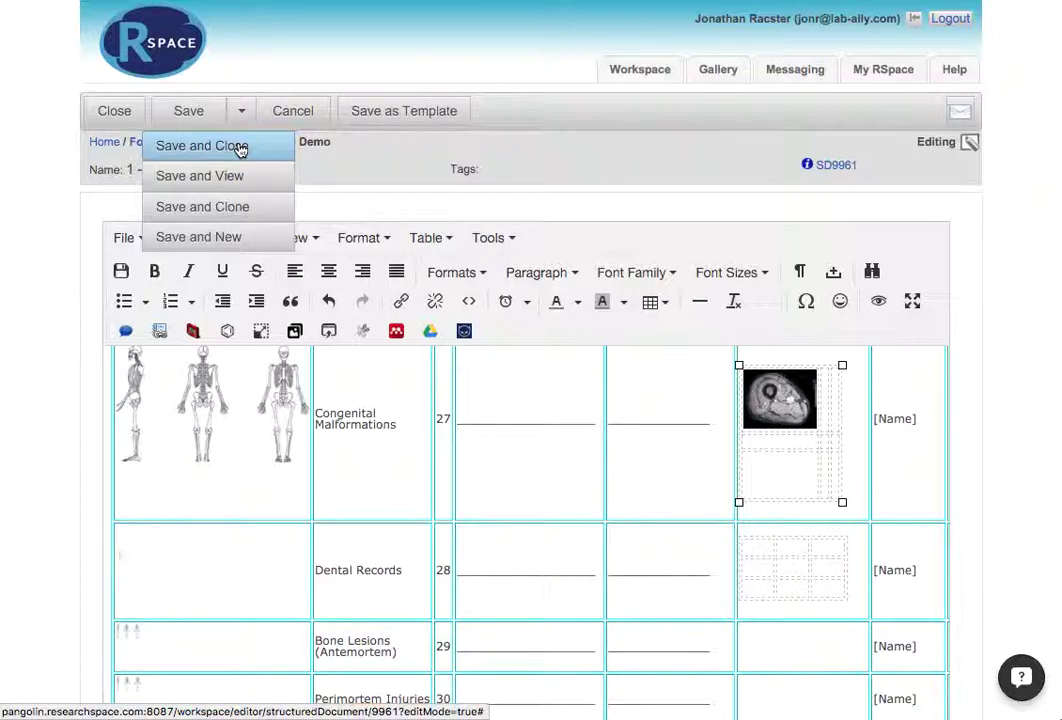
{"action": "left_click", "coordinate": [233, 145]}
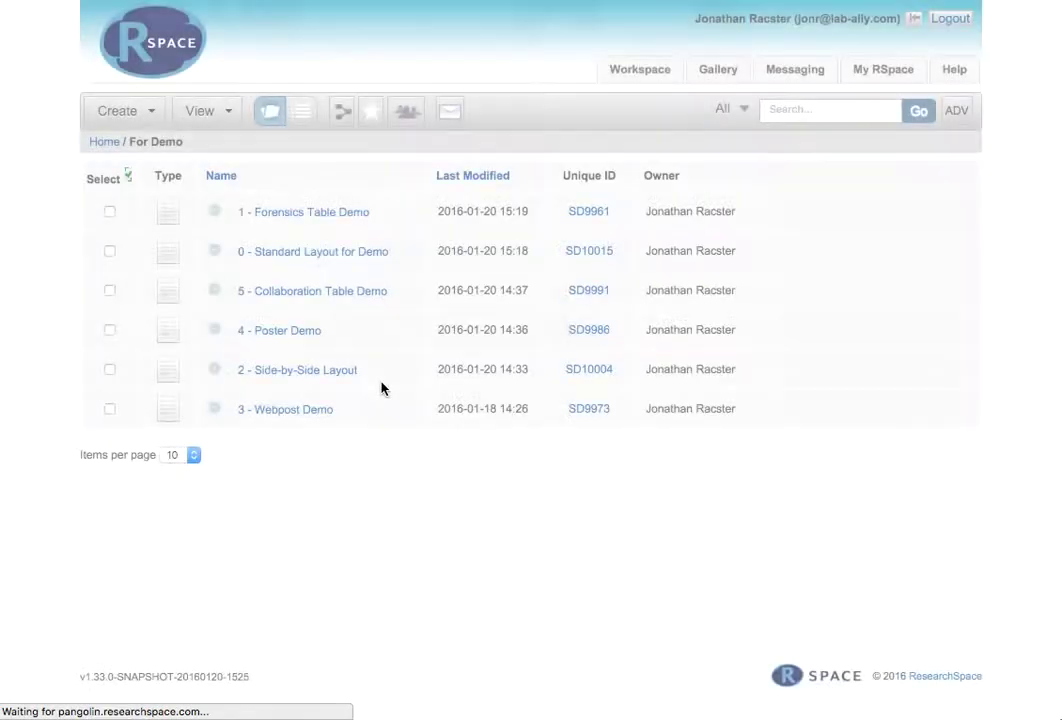
{"action": "left_click", "coordinate": [289, 371]}
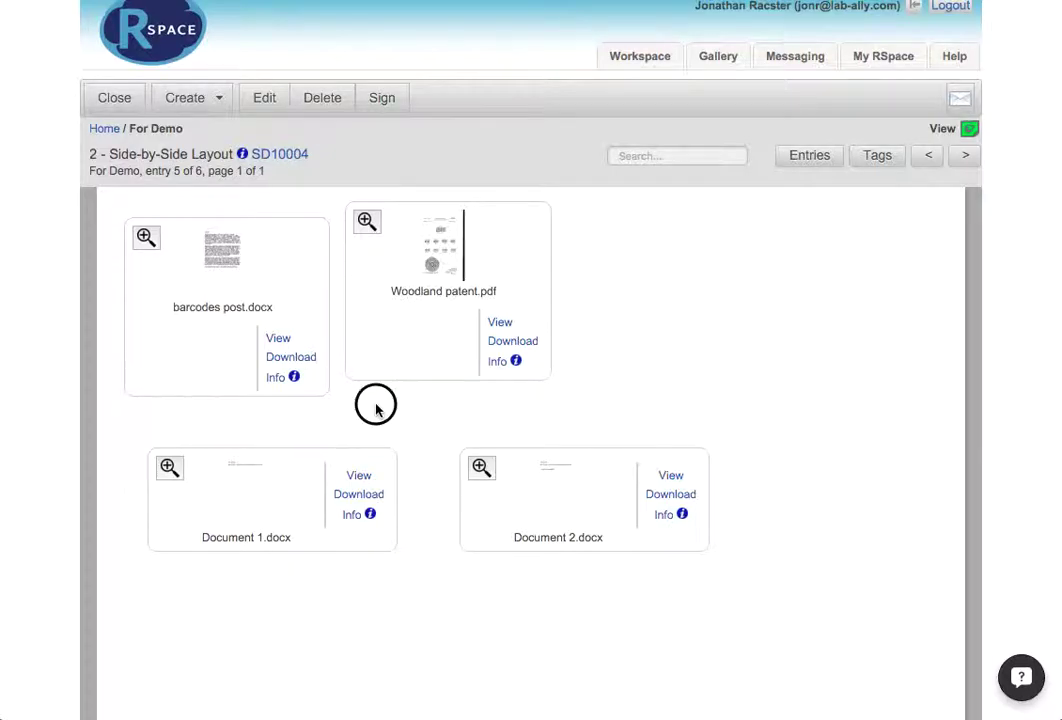
- Expand the previews of Document 1.docx and Document 2.docx and compare their contents side by side
{"action": "left_click", "coordinate": [170, 467]}
{"action": "scroll", "coordinate": [597, 621], "scroll_direction": "down", "scroll_amount": 3}
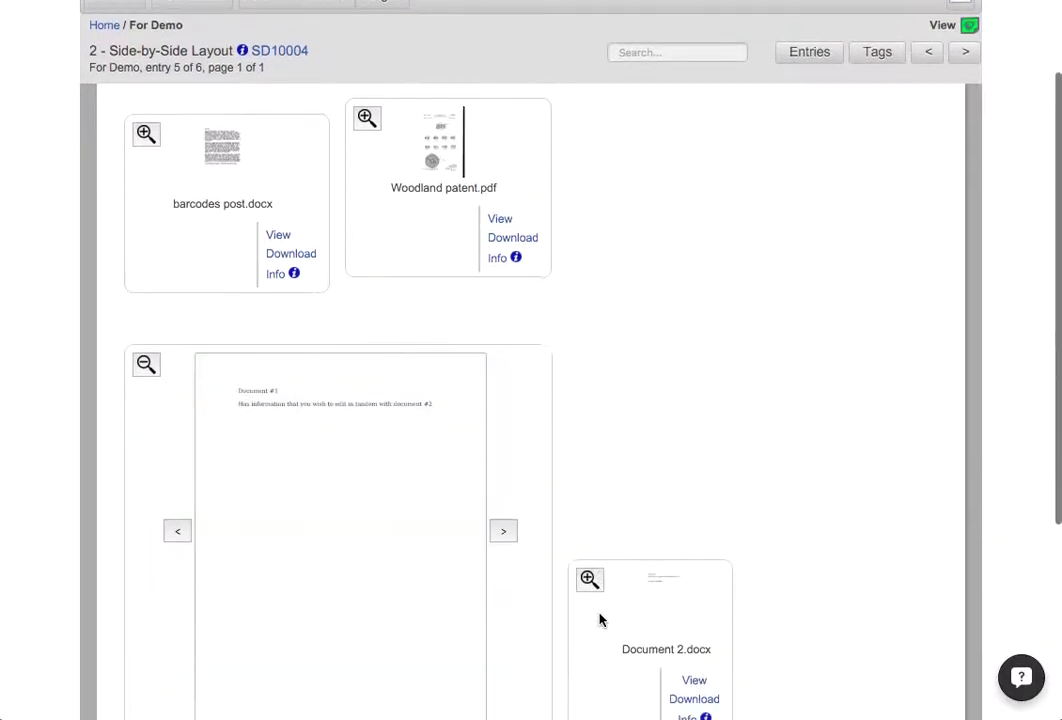
{"action": "left_click", "coordinate": [589, 494]}
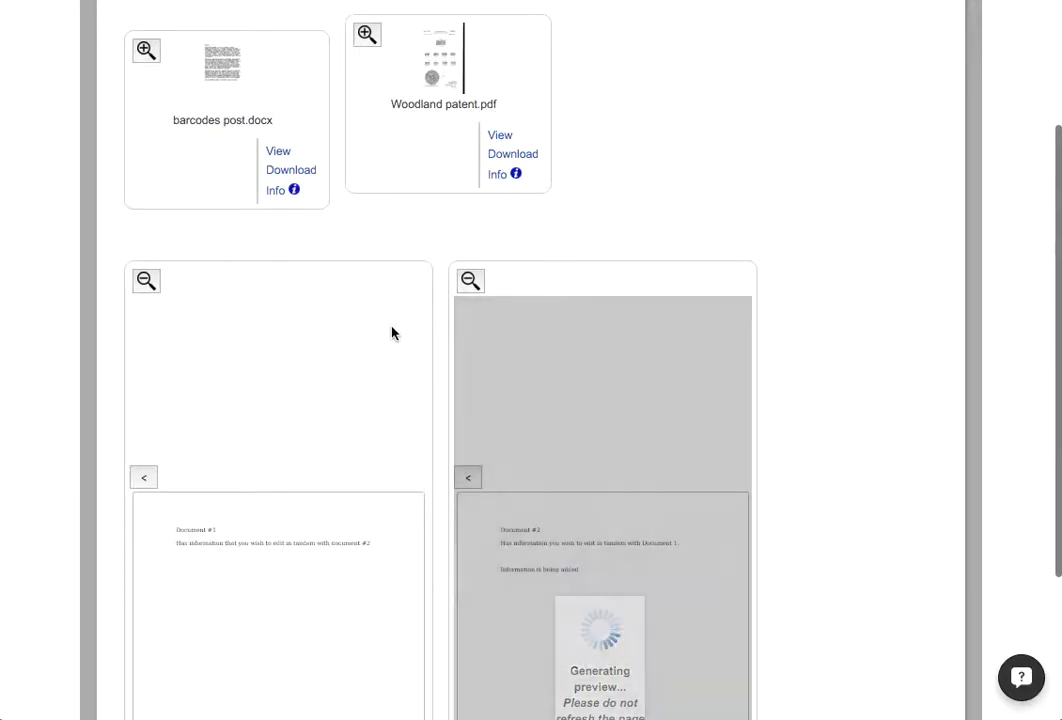
{"action": "scroll", "coordinate": [574, 516], "scroll_direction": "down", "scroll_amount": 3}
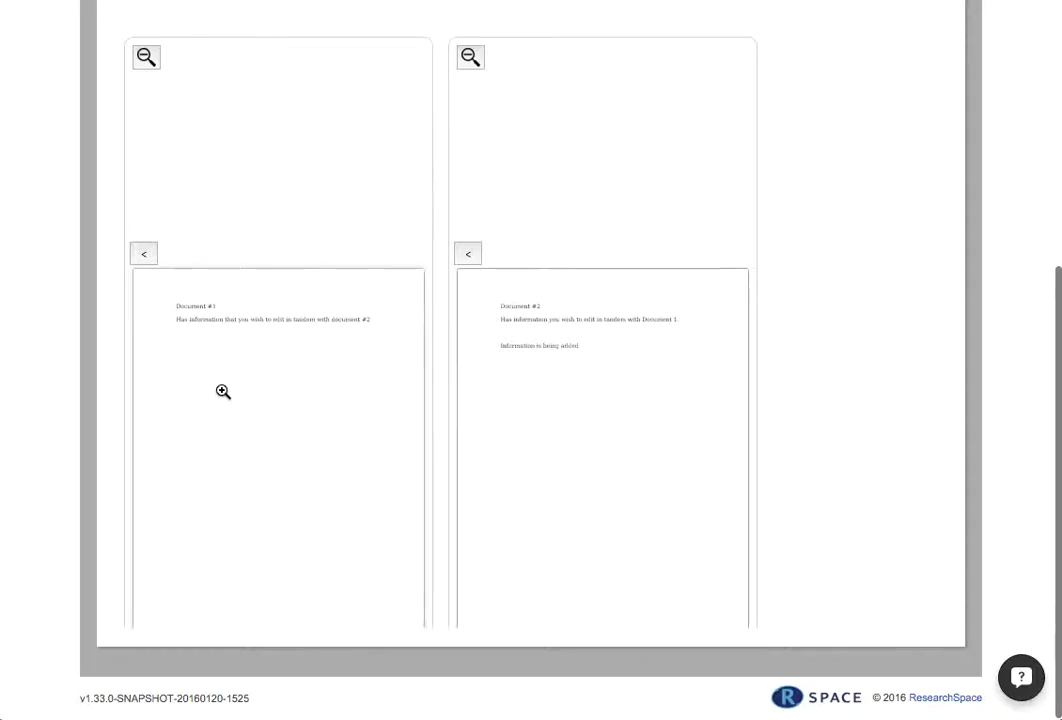
{"action": "scroll", "coordinate": [466, 399], "scroll_direction": "down", "scroll_amount": 1}
{"action": "left_click", "coordinate": [467, 255]}
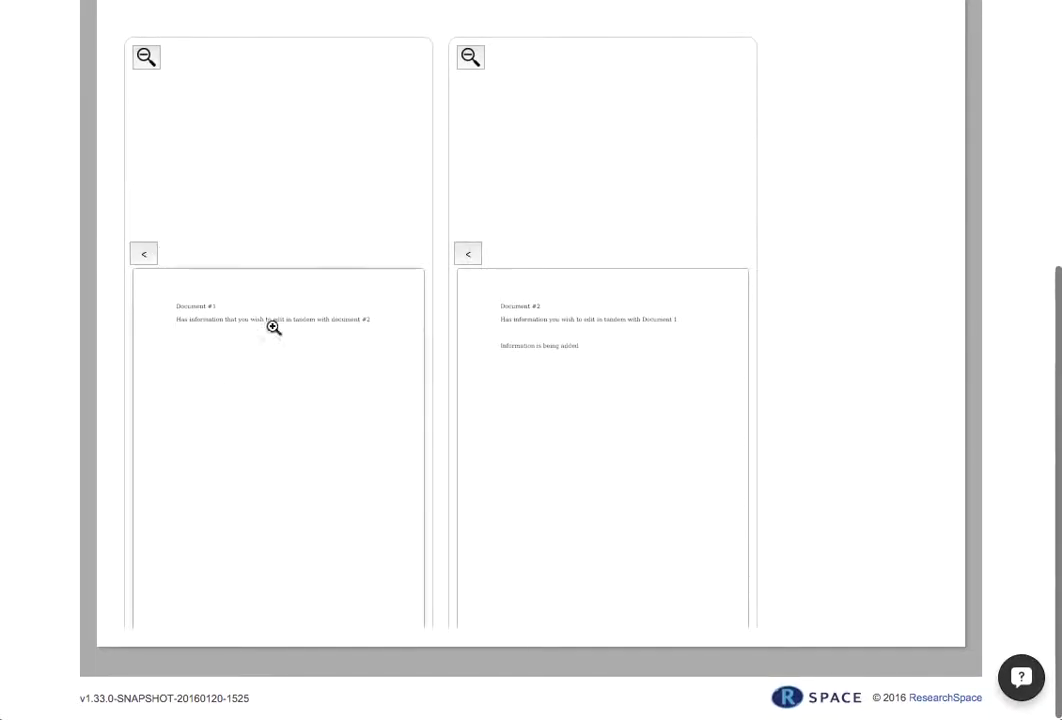
{"action": "scroll", "coordinate": [552, 437], "scroll_direction": "down", "scroll_amount": 1}
{"action": "scroll", "coordinate": [552, 437], "scroll_direction": "up", "scroll_amount": 5}
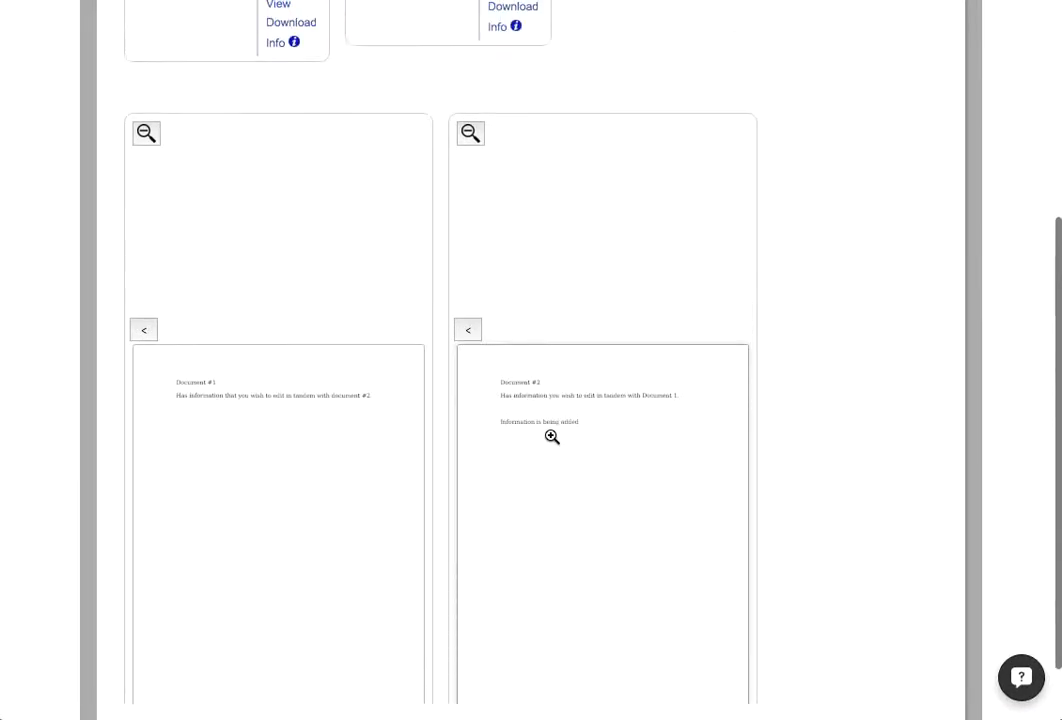
- Close the side-by-side document, then open 3 - Webpost Demo and look through its table of attachments, references and quotes
{"action": "left_click", "coordinate": [108, 113]}
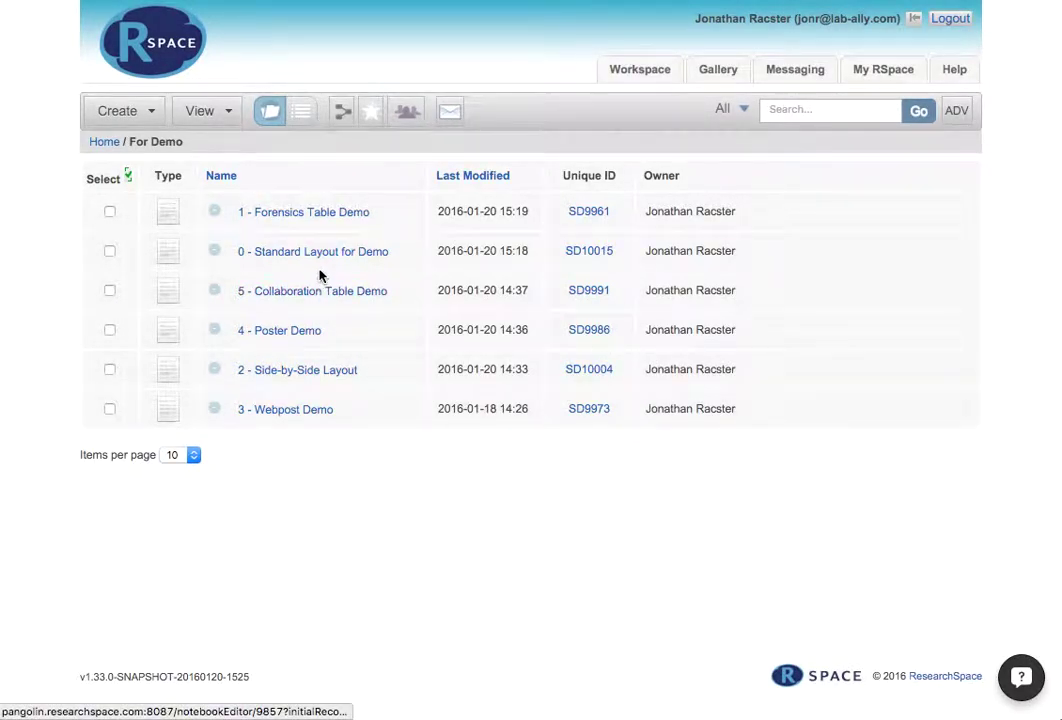
{"action": "left_click", "coordinate": [308, 413]}
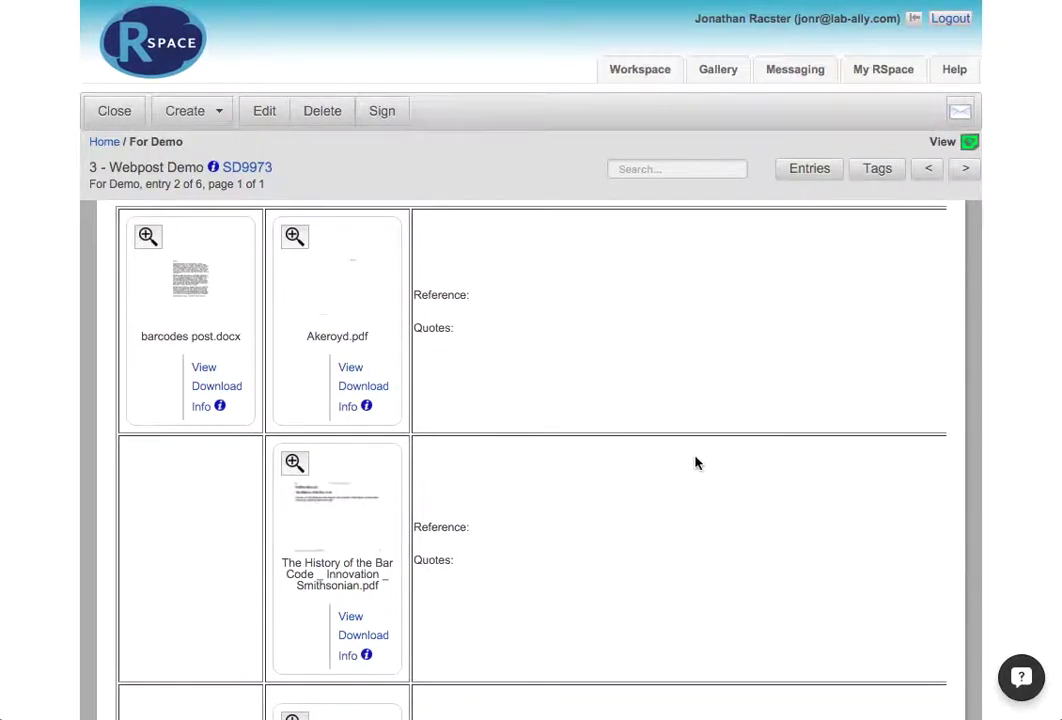
{"action": "scroll", "coordinate": [695, 462], "scroll_direction": "down", "scroll_amount": 5}
{"action": "scroll", "coordinate": [695, 462], "scroll_direction": "down", "scroll_amount": 3}
{"action": "scroll", "coordinate": [695, 462], "scroll_direction": "up", "scroll_amount": 10}
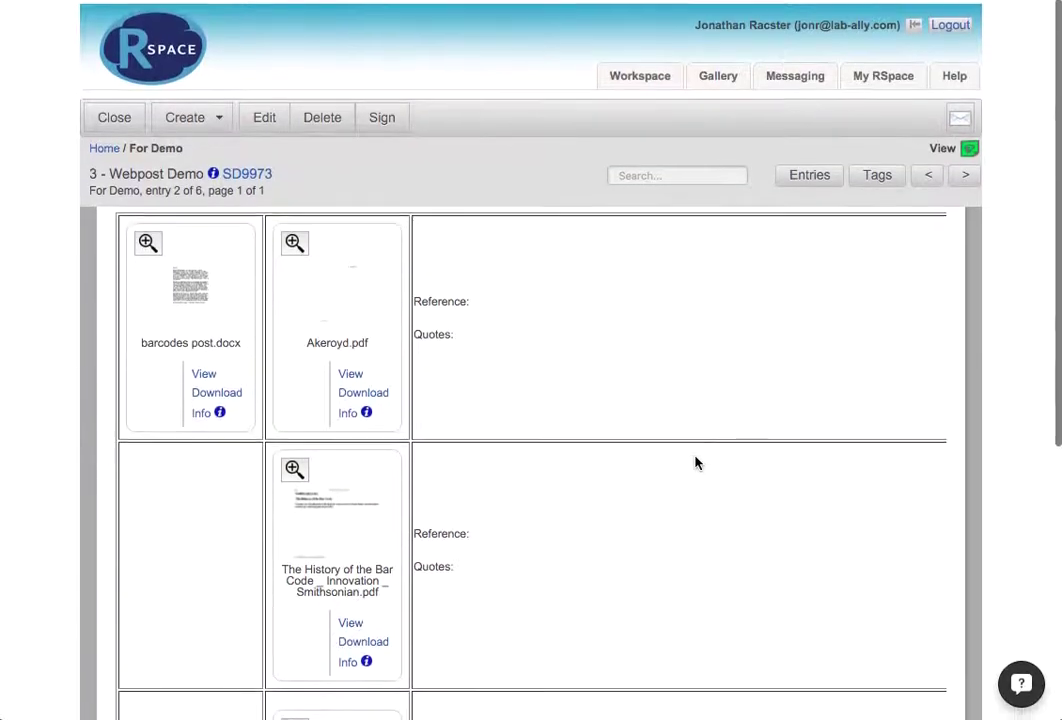
- Open 3 - Webpost Demo for editing and examine its attachment rows with their Reference and Quotes cells
{"action": "left_click", "coordinate": [263, 113]}
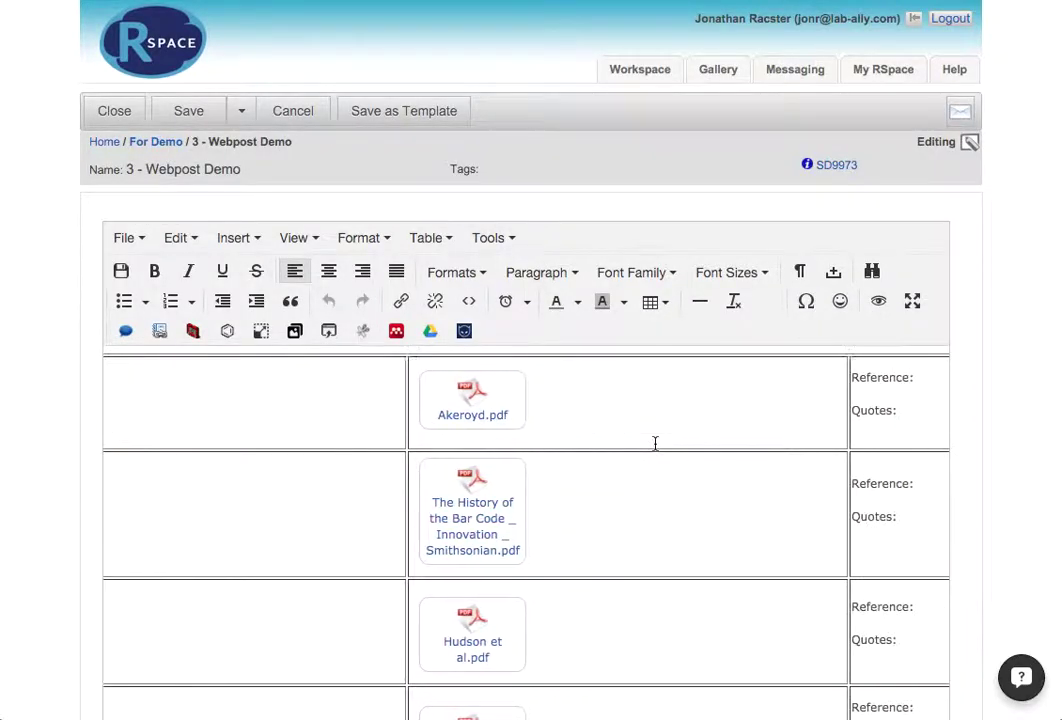
{"action": "triple_click", "coordinate": [308, 391]}
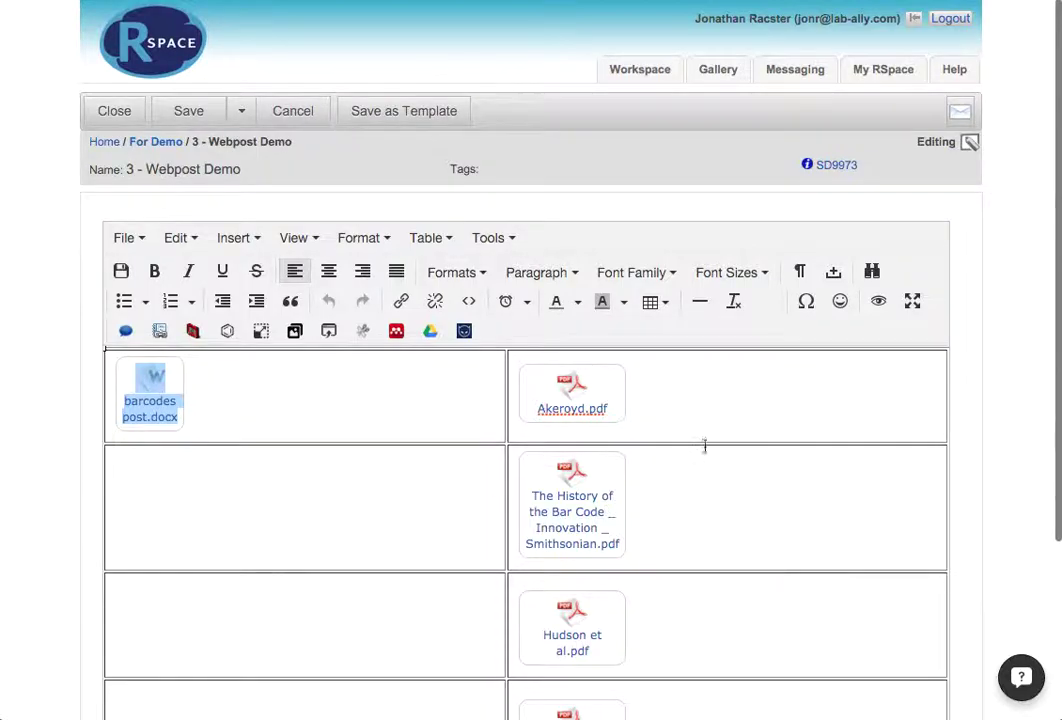
{"action": "scroll", "coordinate": [775, 447], "scroll_direction": "down", "scroll_amount": 3}
{"action": "scroll", "coordinate": [775, 447], "scroll_direction": "down", "scroll_amount": 5}
{"action": "scroll", "coordinate": [775, 447], "scroll_direction": "up", "scroll_amount": 5}
{"action": "scroll", "coordinate": [775, 447], "scroll_direction": "up", "scroll_amount": 2}
{"action": "left_click", "coordinate": [893, 370]}
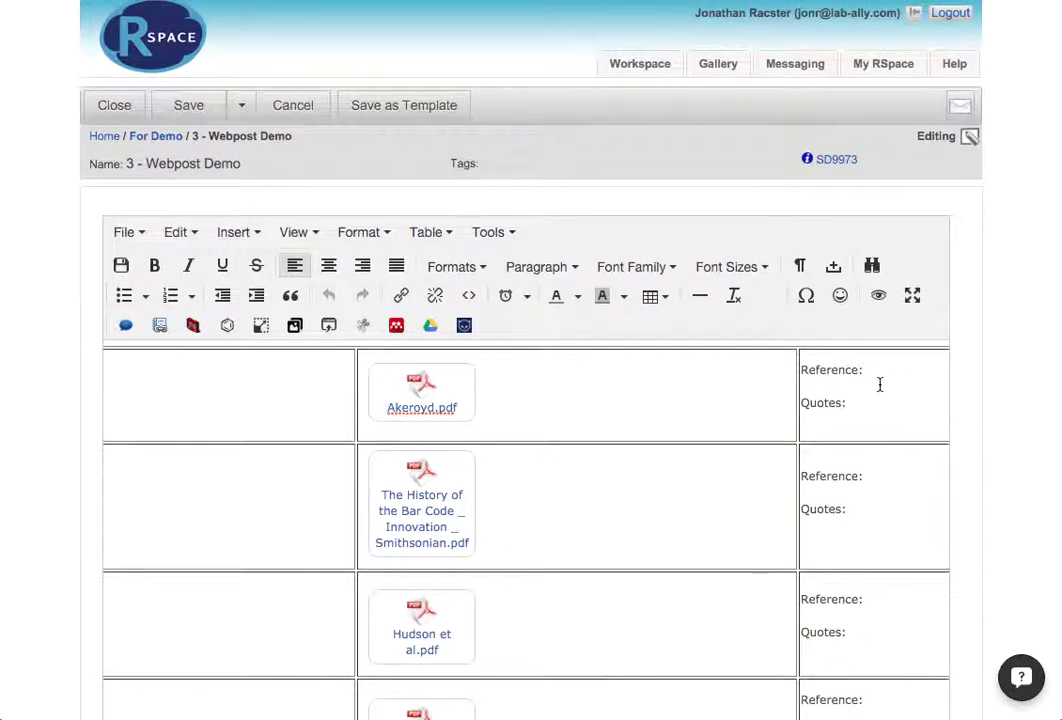
- Examine the image rows at the end of the webpost table, including the Woodland patent.pdf source and the Reference and Page cells
{"action": "scroll", "coordinate": [817, 431], "scroll_direction": "down", "scroll_amount": 8}
{"action": "scroll", "coordinate": [817, 431], "scroll_direction": "left", "scroll_amount": 8}
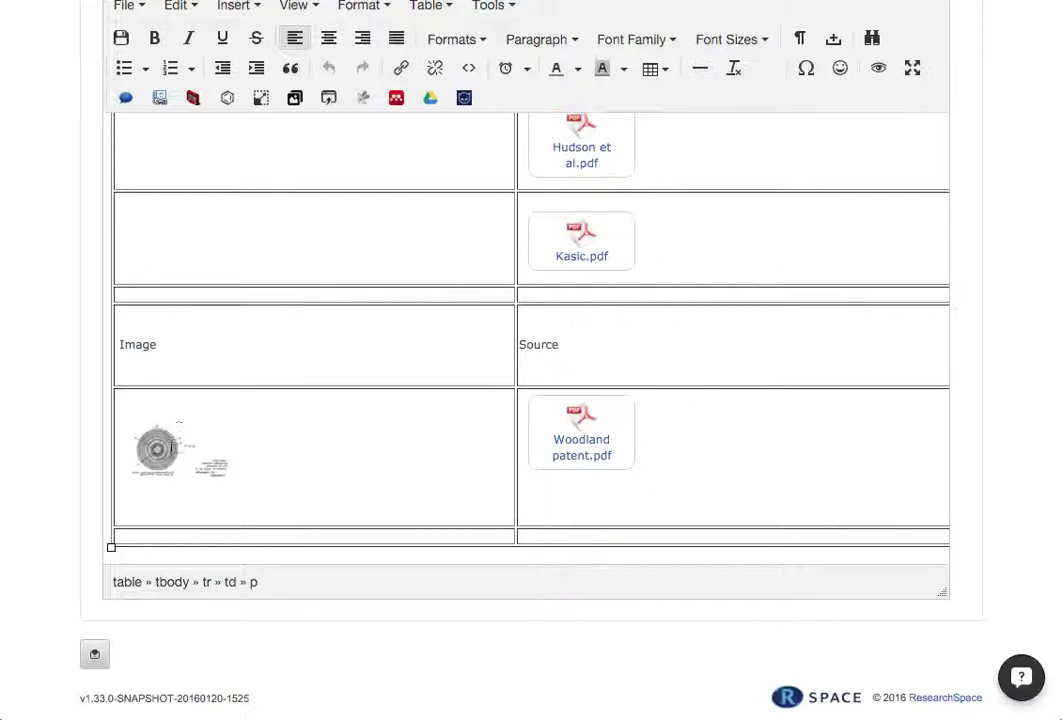
{"action": "scroll", "coordinate": [420, 484], "scroll_direction": "up", "scroll_amount": 1}
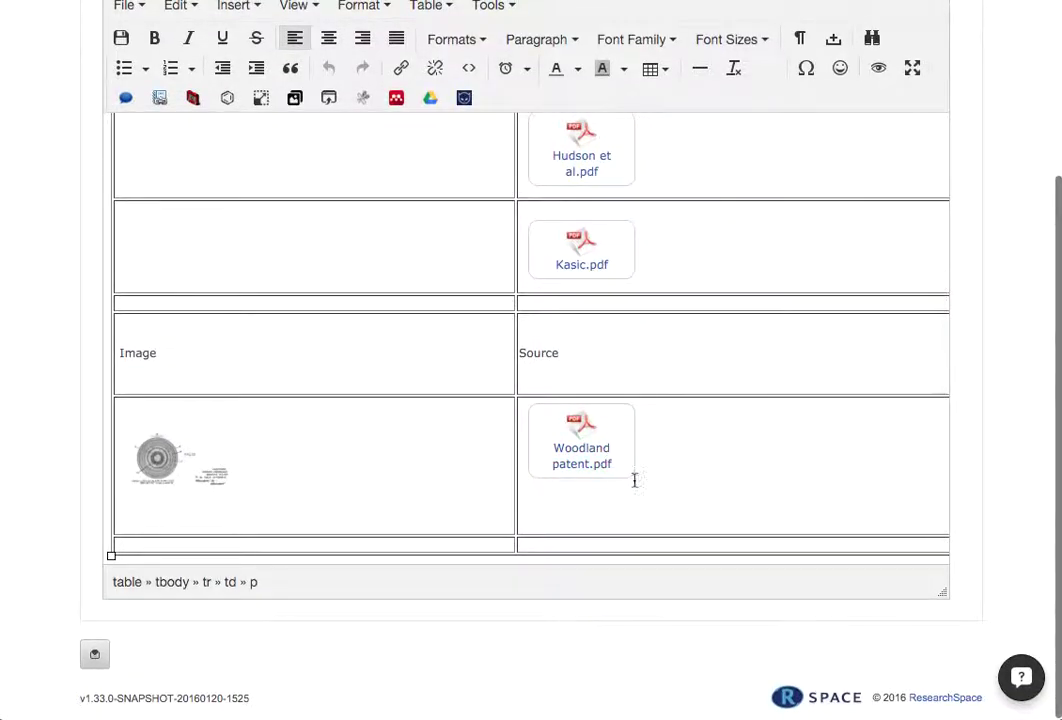
{"action": "scroll", "coordinate": [662, 498], "scroll_direction": "right", "scroll_amount": 2}
{"action": "scroll", "coordinate": [662, 498], "scroll_direction": "right", "scroll_amount": 6}
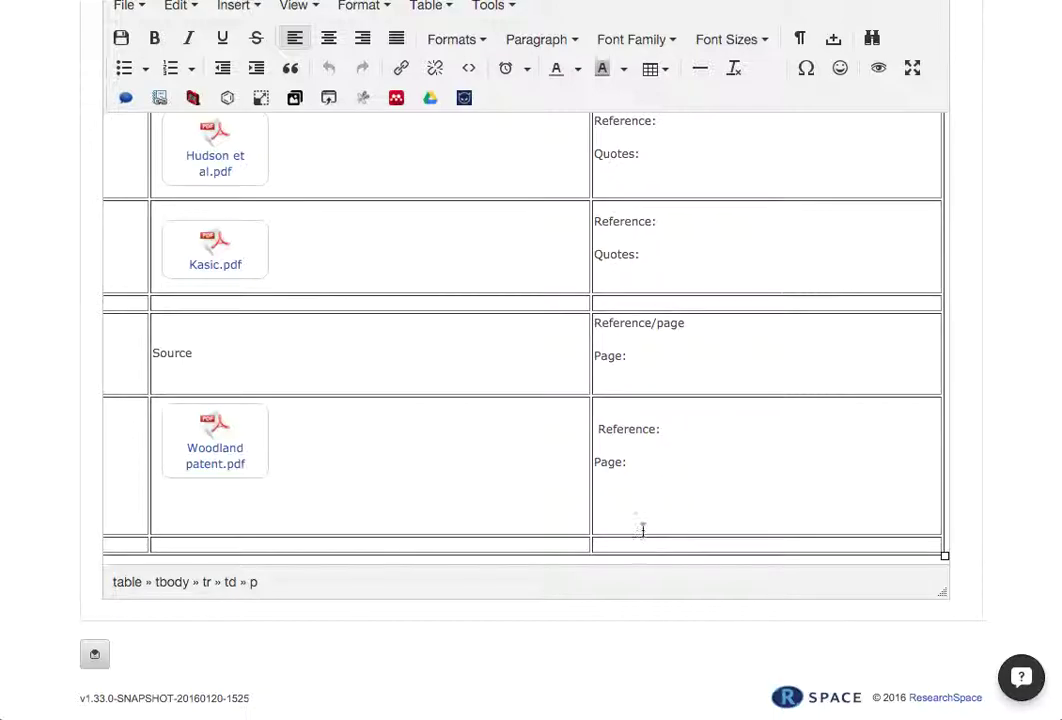
{"action": "scroll", "coordinate": [261, 373], "scroll_direction": "left", "scroll_amount": 7}
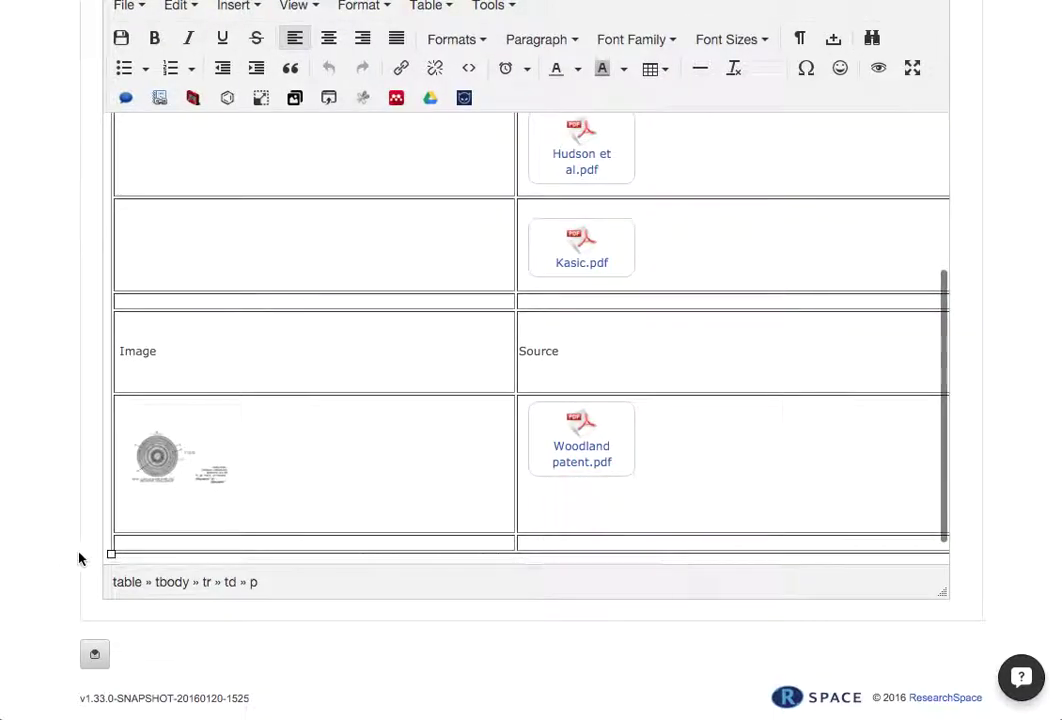
{"action": "scroll", "coordinate": [363, 533], "scroll_direction": "up", "scroll_amount": 10}
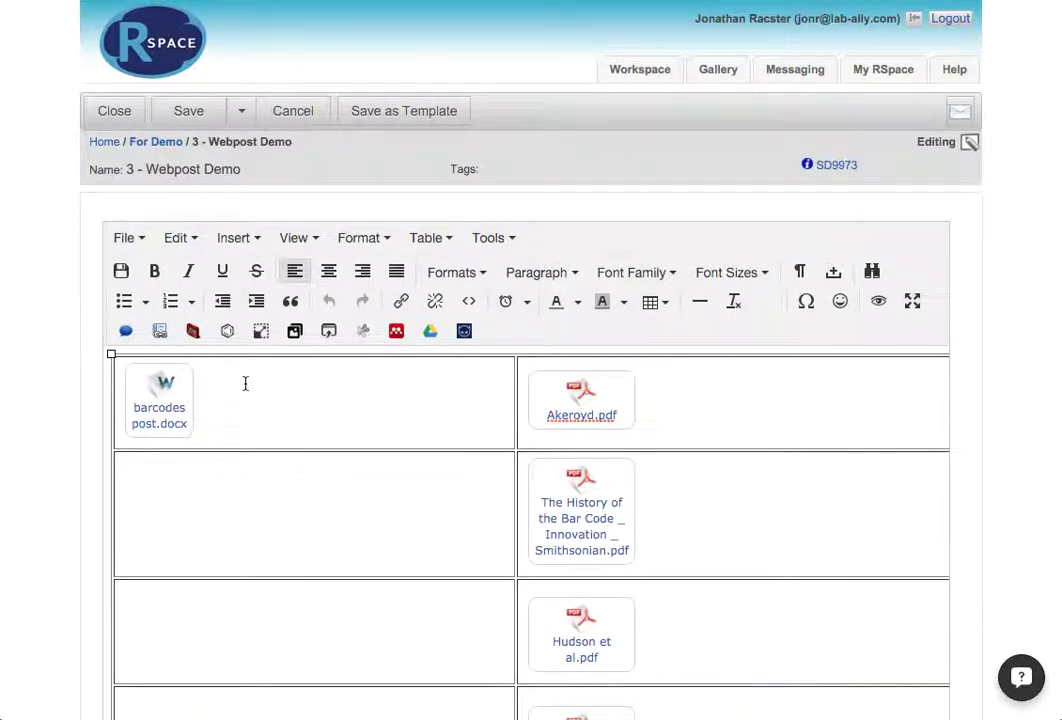
- Close the webpost document without saving, then open 4 - Poster Demo from the For Demo folder
{"action": "left_click", "coordinate": [131, 118]}
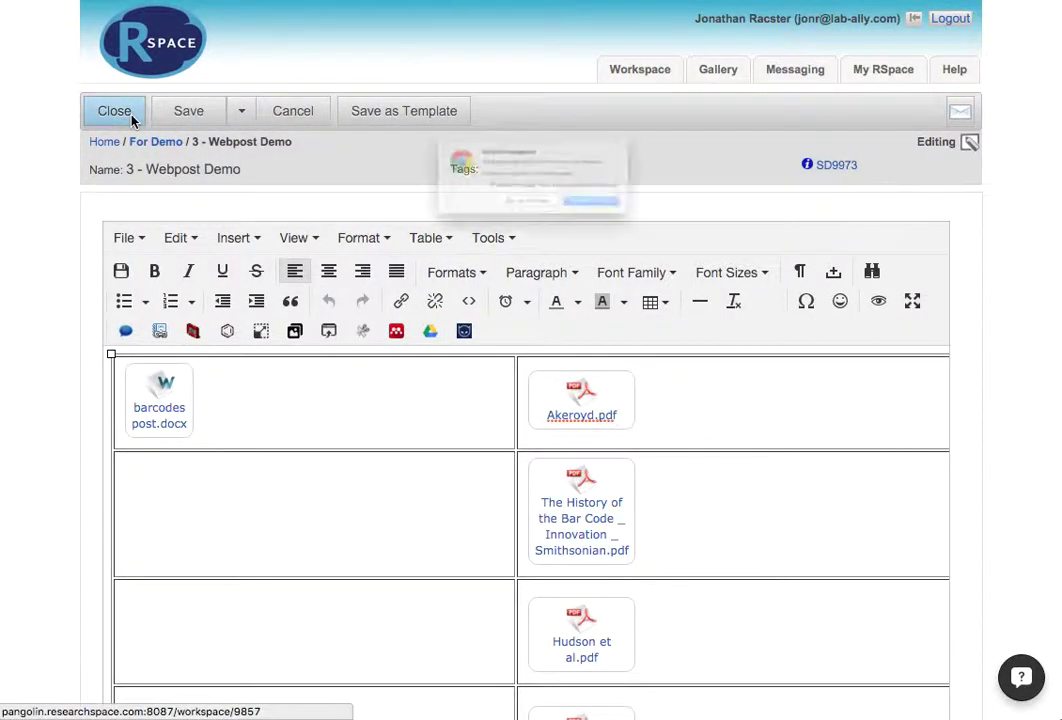
{"action": "left_click", "coordinate": [650, 236]}
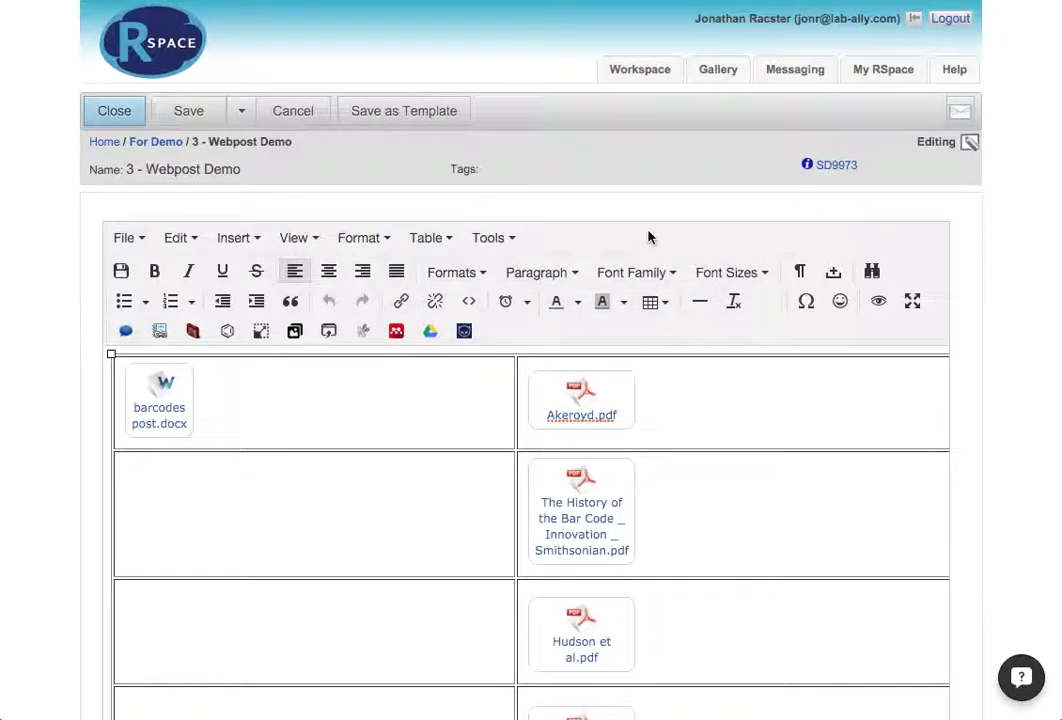
{"action": "left_click", "coordinate": [285, 329]}
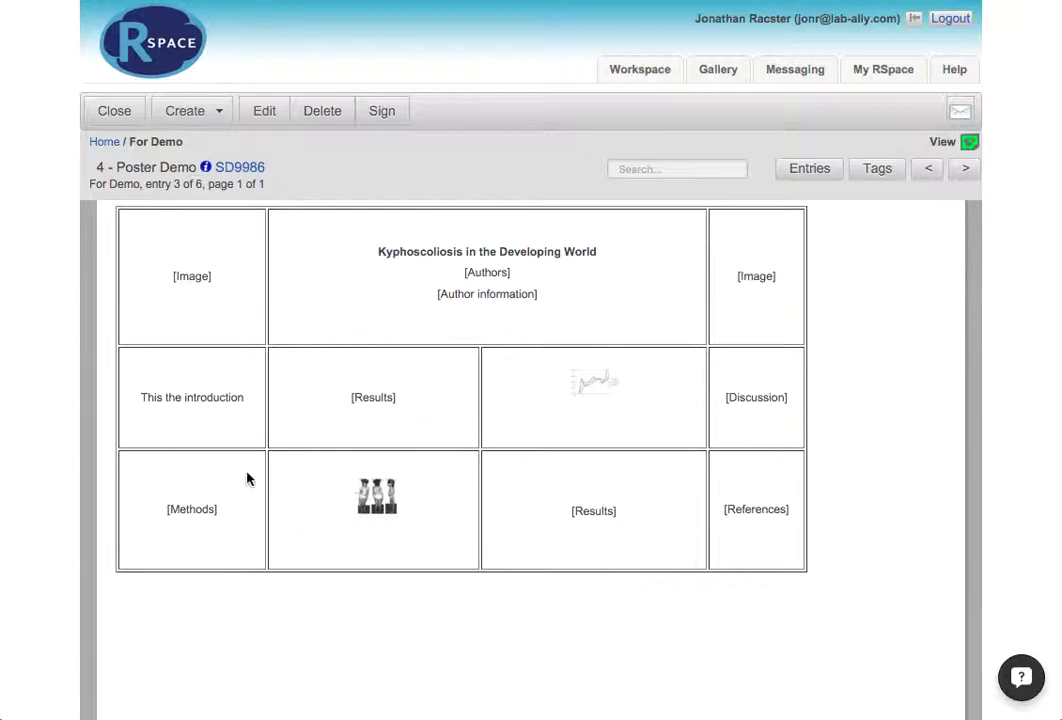
- Open the poster for editing, insert a one-column, three-row table above the poster layout, and enlarge it
{"action": "double_click", "coordinate": [385, 287]}
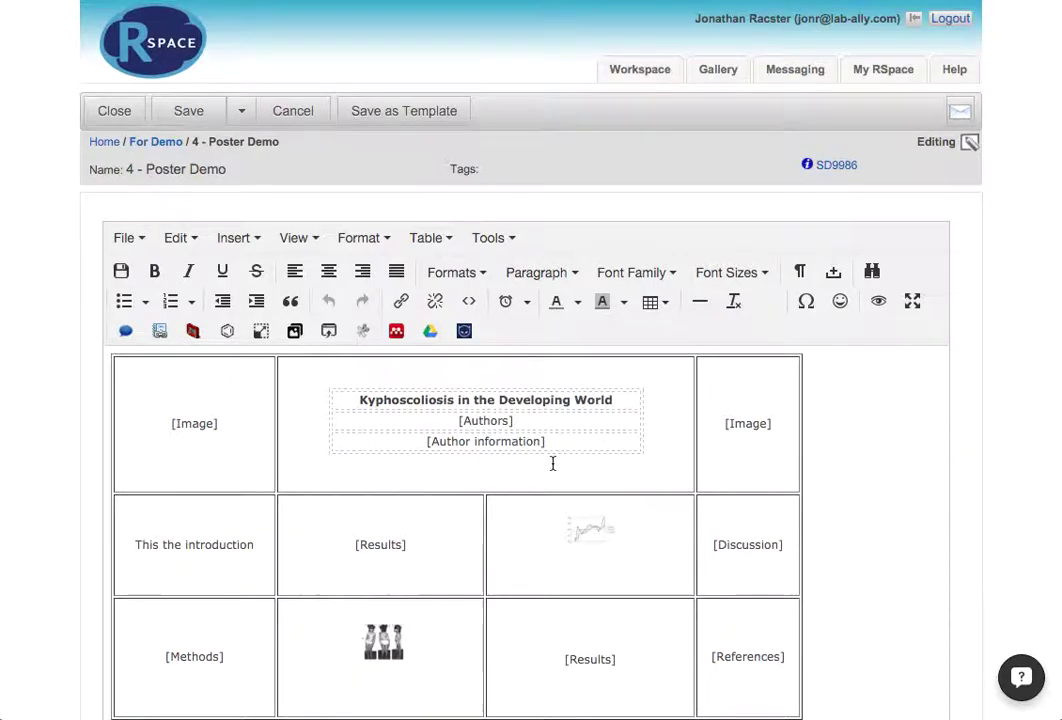
{"action": "left_click", "coordinate": [426, 239]}
{"action": "mouse_move", "coordinate": [435, 280]}
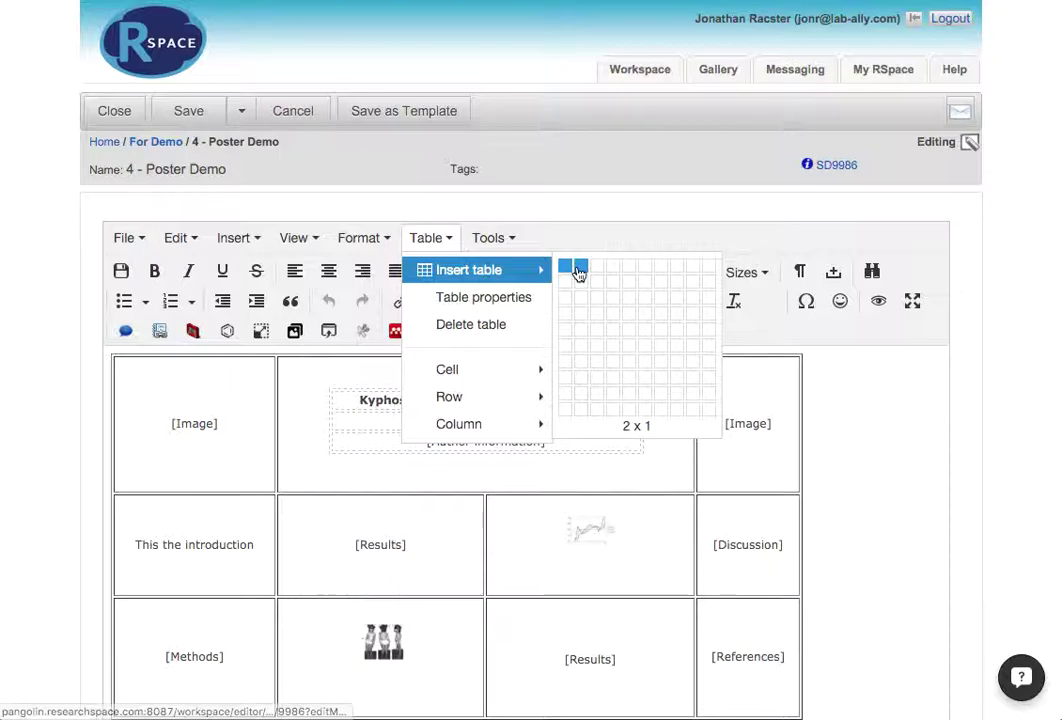
{"action": "left_click", "coordinate": [567, 304]}
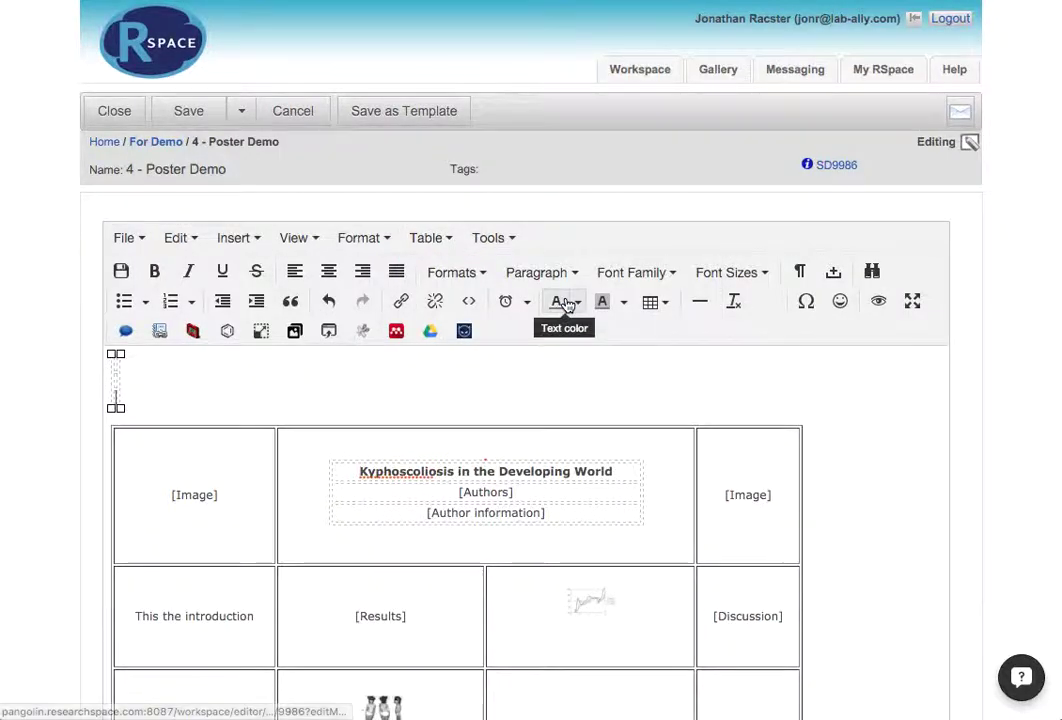
{"action": "left_click_drag", "start_coordinate": [116, 408], "coordinate": [214, 430]}
- Examine the poster layout's nested title table, image cells and introduction cell
{"action": "left_click", "coordinate": [310, 509]}
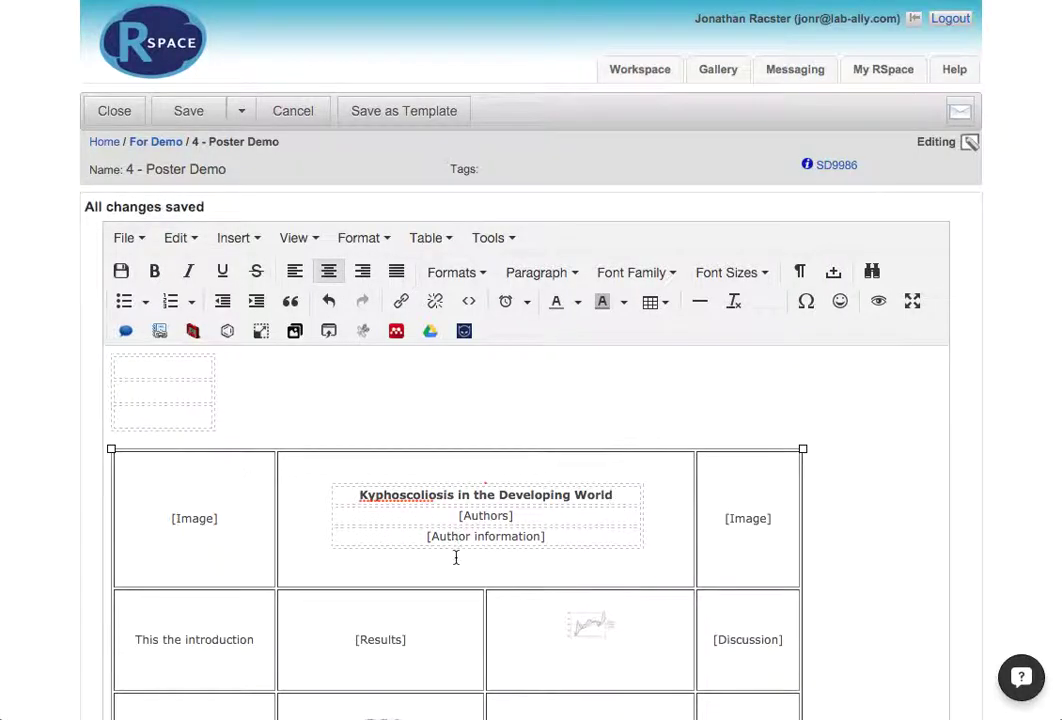
{"action": "scroll", "coordinate": [457, 557], "scroll_direction": "down", "scroll_amount": 3}
{"action": "scroll", "coordinate": [456, 557], "scroll_direction": "down", "scroll_amount": 3}
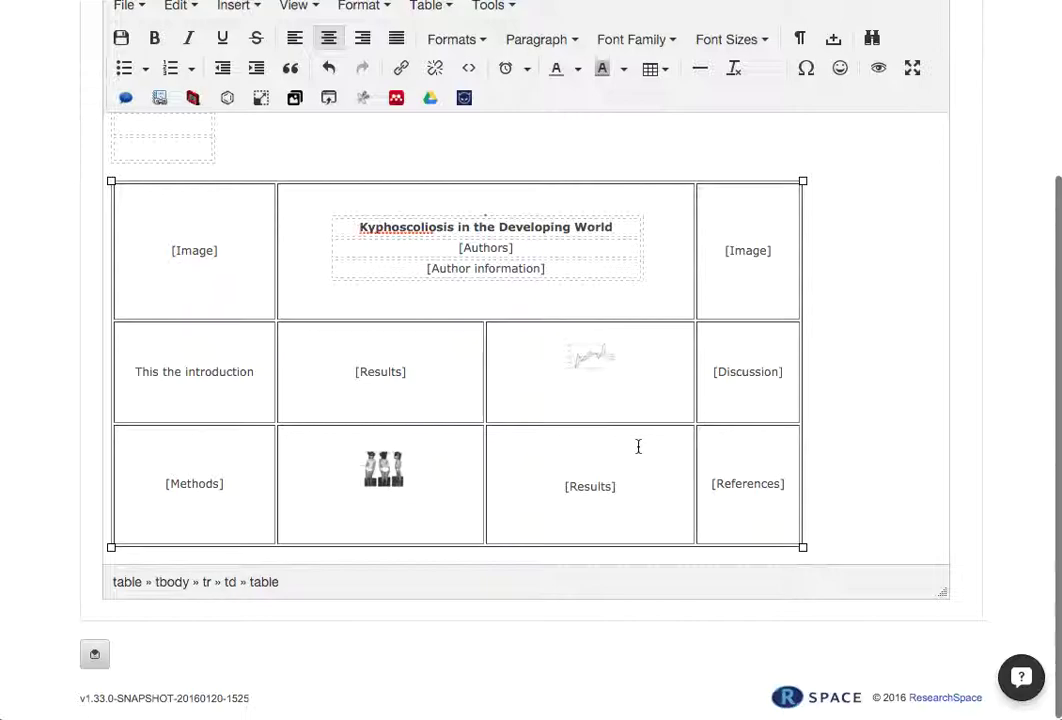
{"action": "left_click", "coordinate": [734, 281]}
{"action": "left_click", "coordinate": [380, 468]}
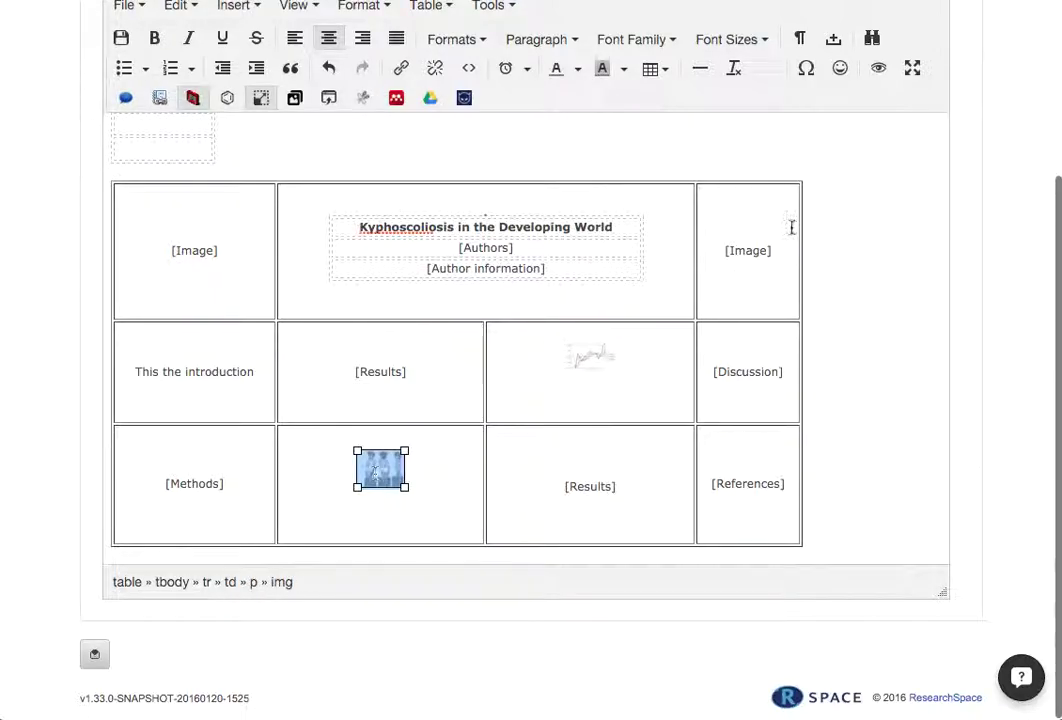
{"action": "left_click", "coordinate": [209, 386]}
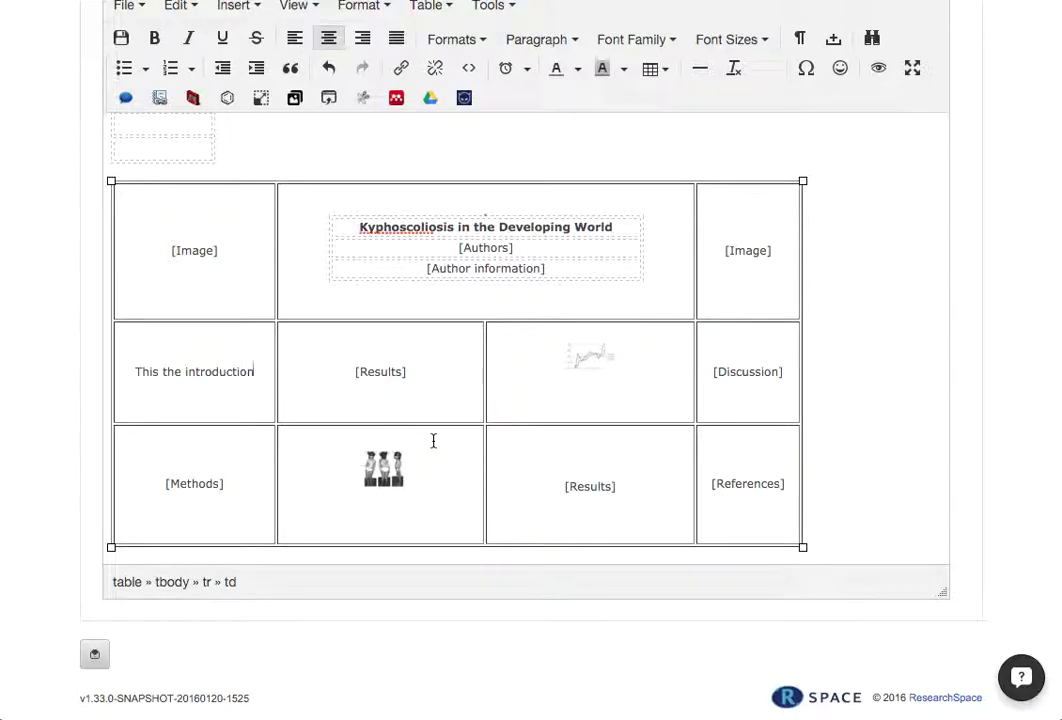
{"action": "scroll", "coordinate": [597, 232], "scroll_direction": "up", "scroll_amount": 5}
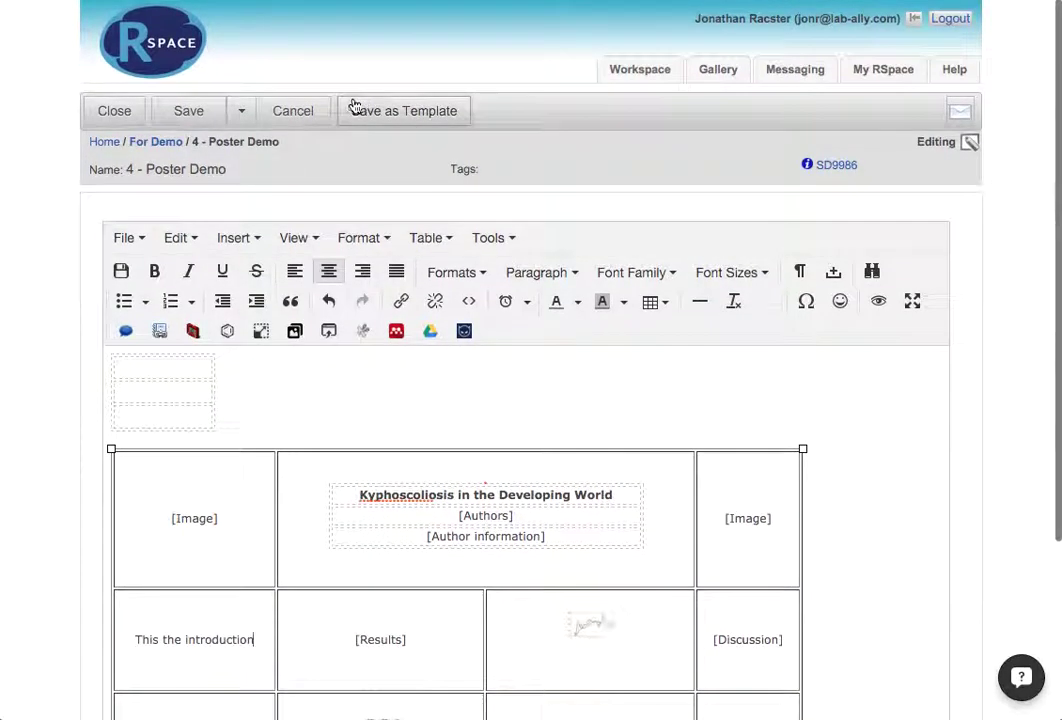